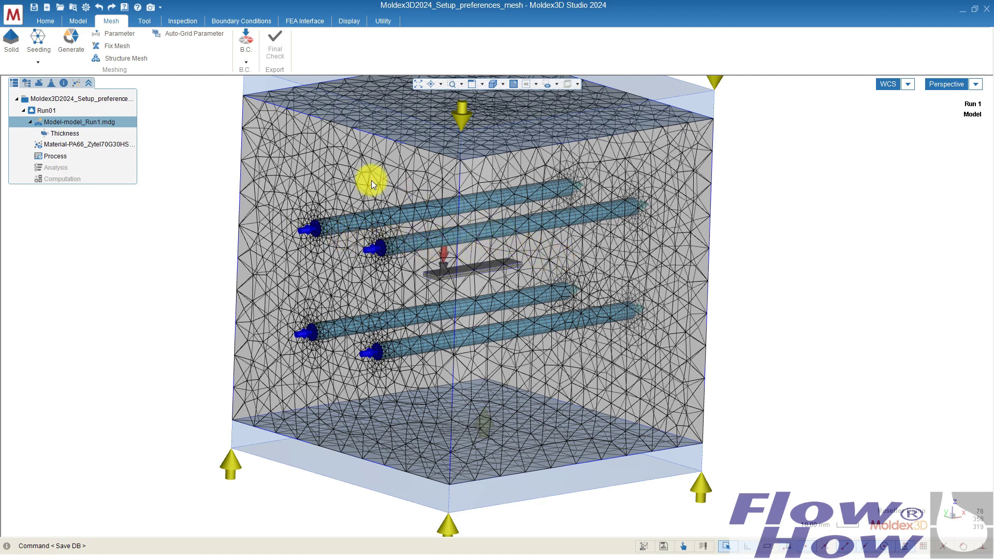
# Open Preferences and look over the General, Computation, Feedback and File Management pages, including autosave every 5 minutes
pyautogui.click(86, 8)
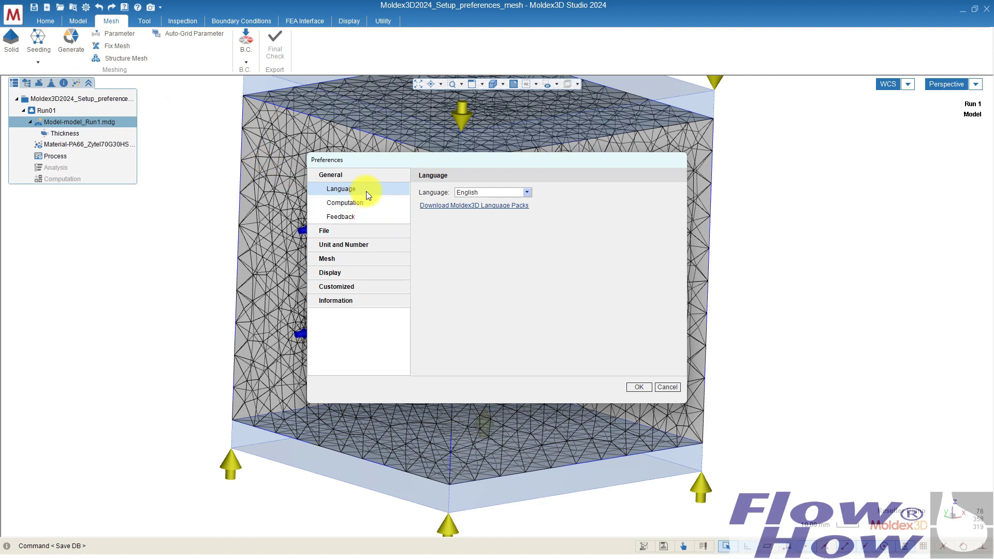
pyautogui.click(355, 203)
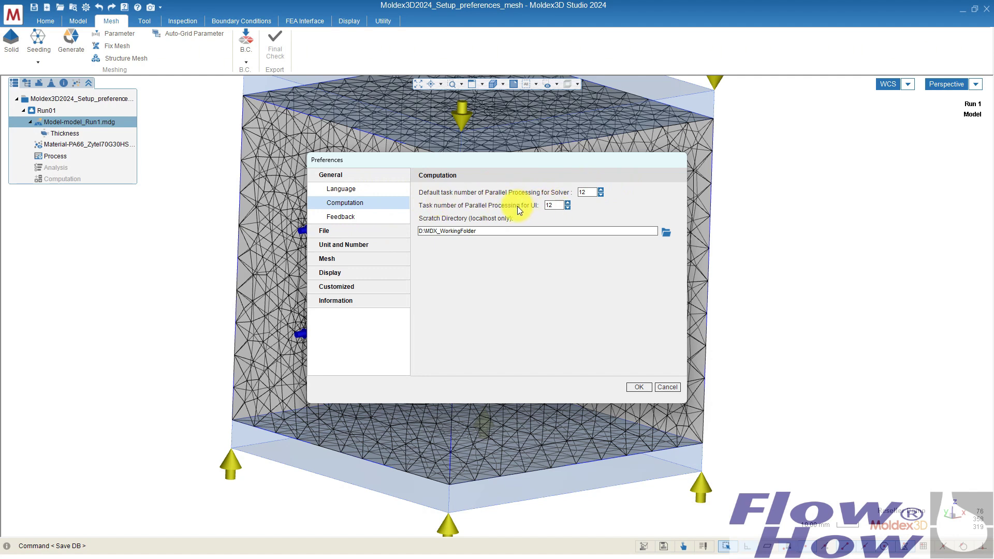
pyautogui.click(343, 216)
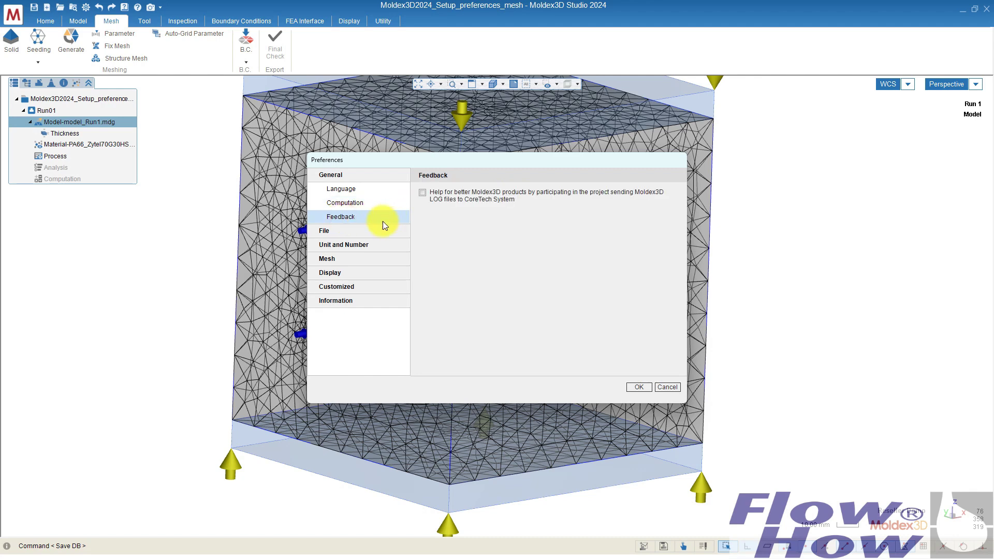
pyautogui.click(343, 233)
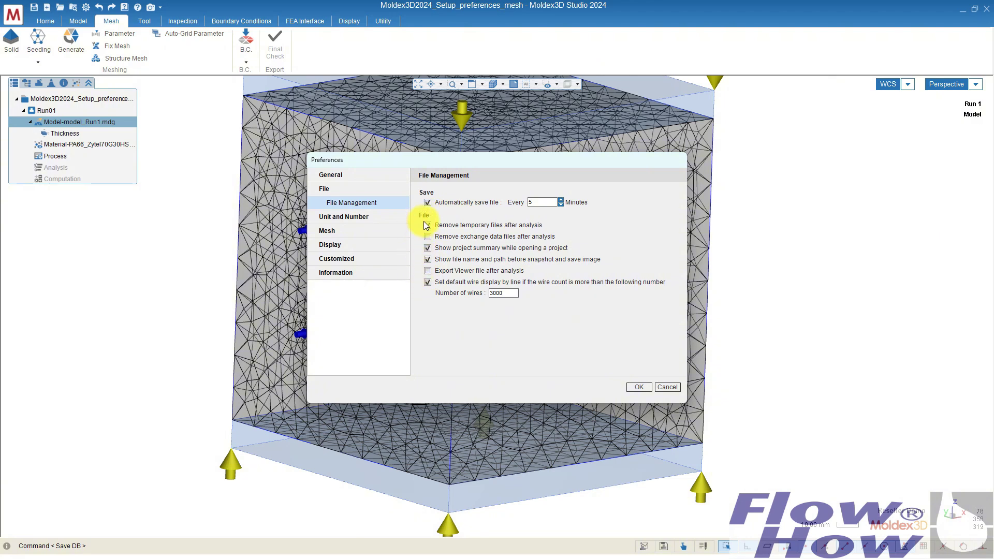
# Check the Unit page (millimetre design, metric cgs simulation) and the Number Format page (3 decimal digits)
pyautogui.click(365, 218)
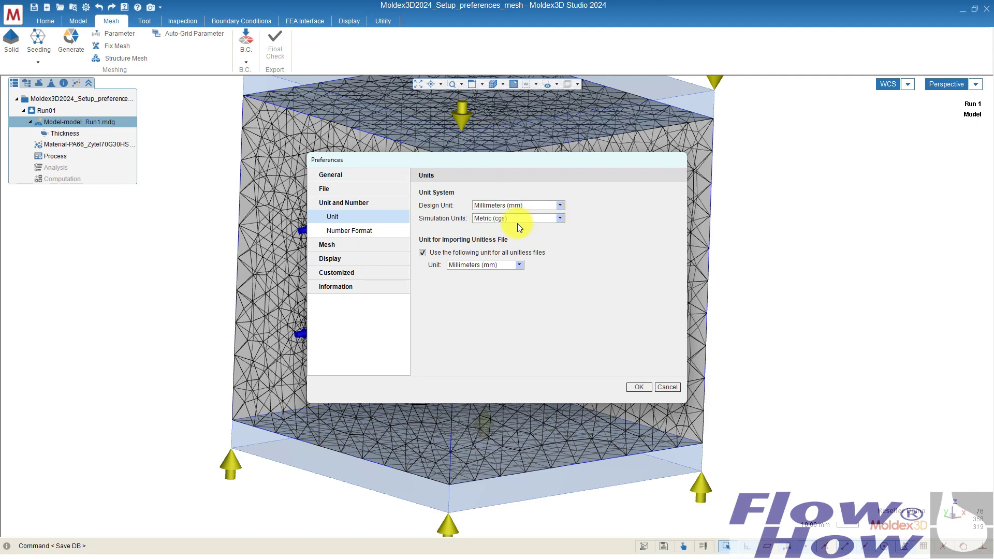
pyautogui.click(340, 231)
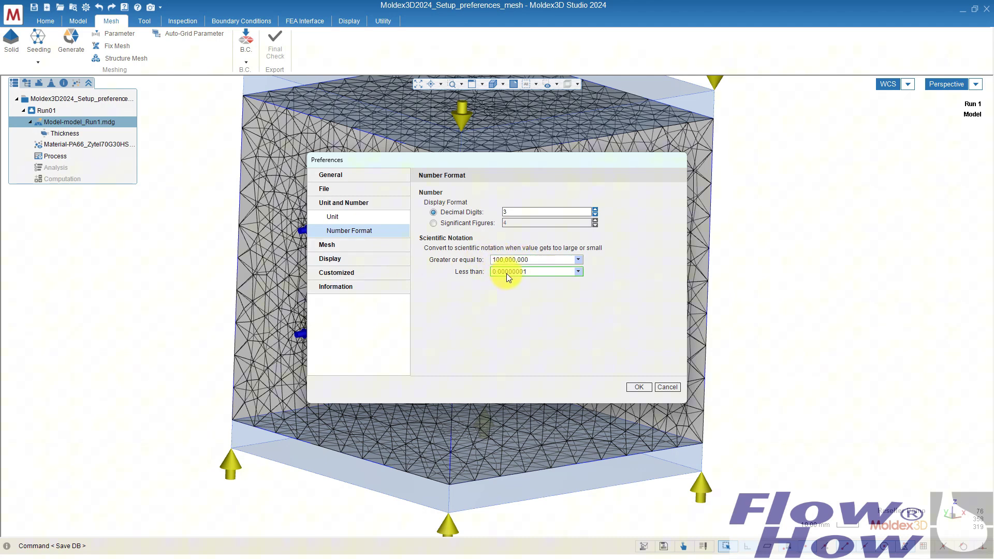
# View the Render Mesh Quality page, then the Mesh eDesign page with curve-defect auto-fix enabled
pyautogui.click(329, 246)
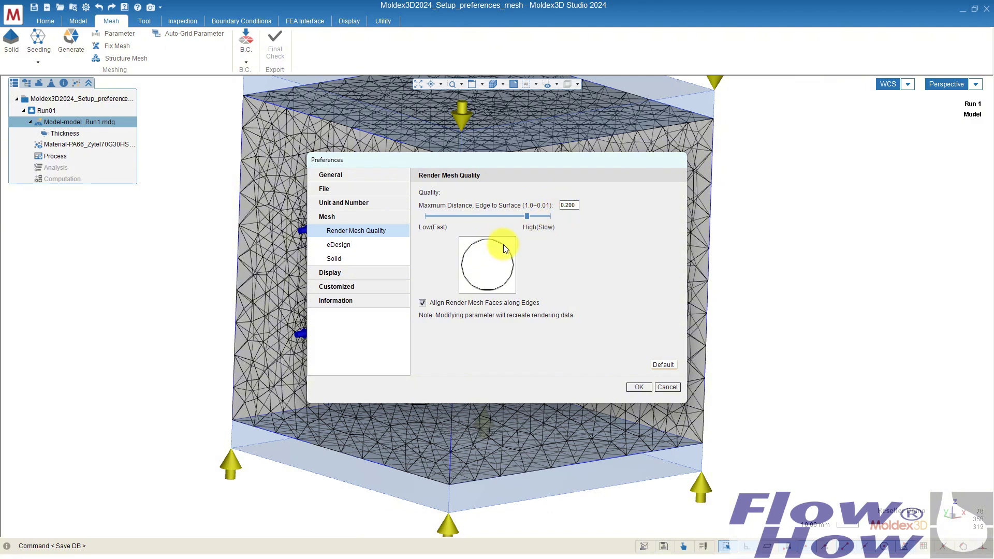
pyautogui.click(336, 247)
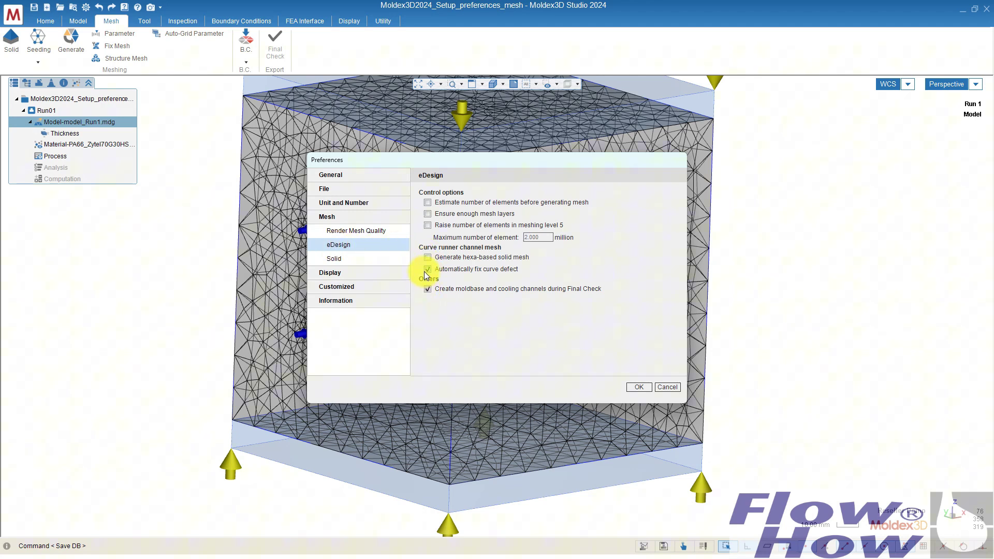
# On the Mesh Solid page, enable curvature-based surface refinement with a 30-degree threshold
pyautogui.click(348, 260)
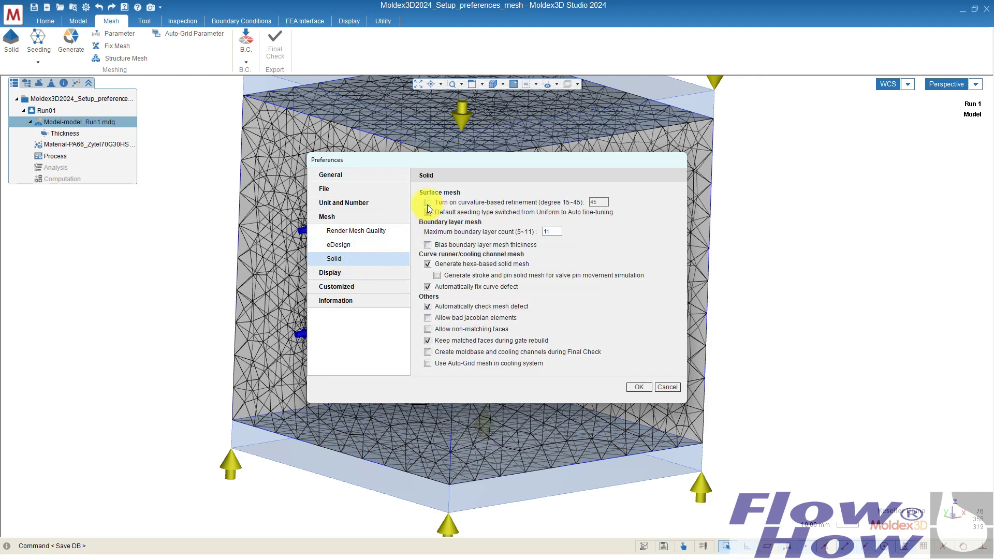
pyautogui.moveTo(429, 205)
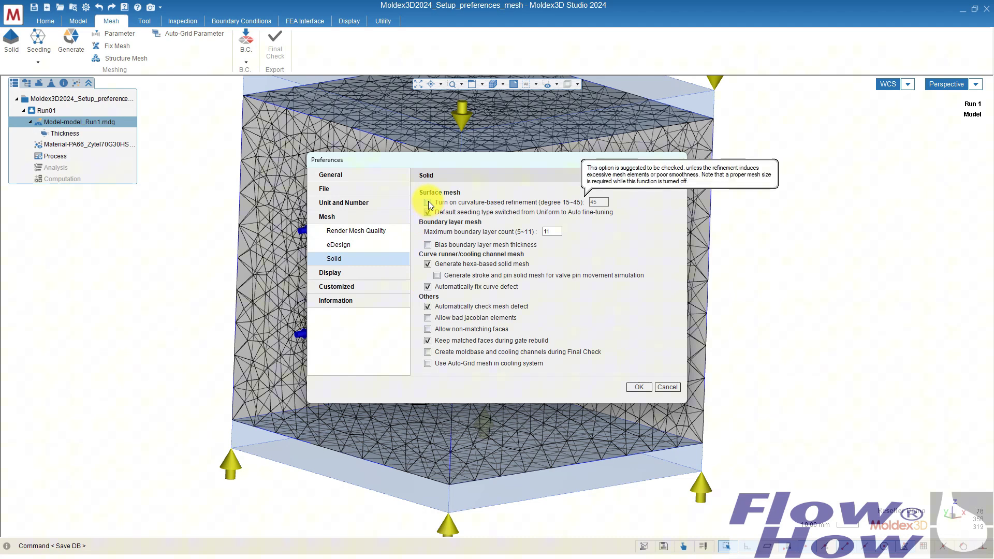
pyautogui.click(427, 202)
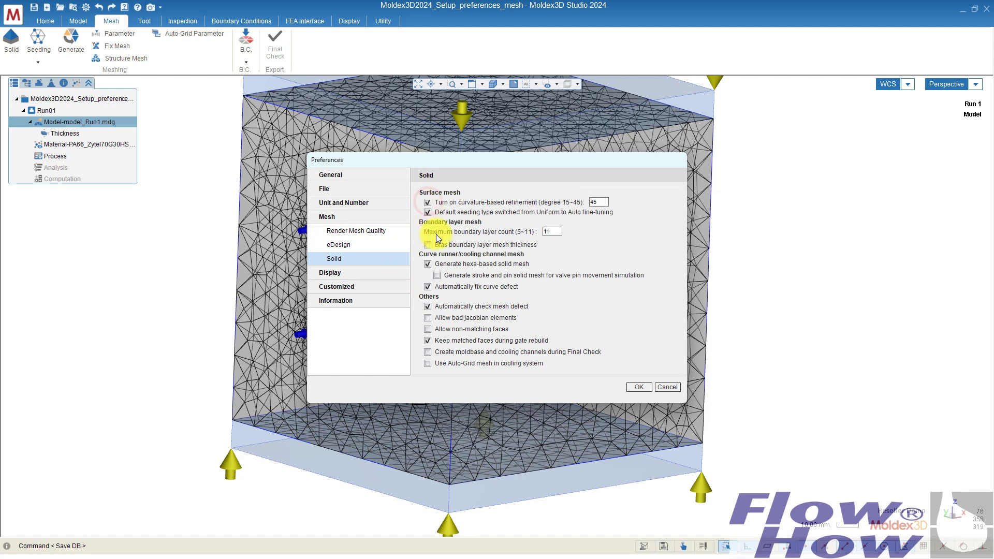
pyautogui.click(599, 202)
pyautogui.write('30')
pyautogui.click(496, 204)
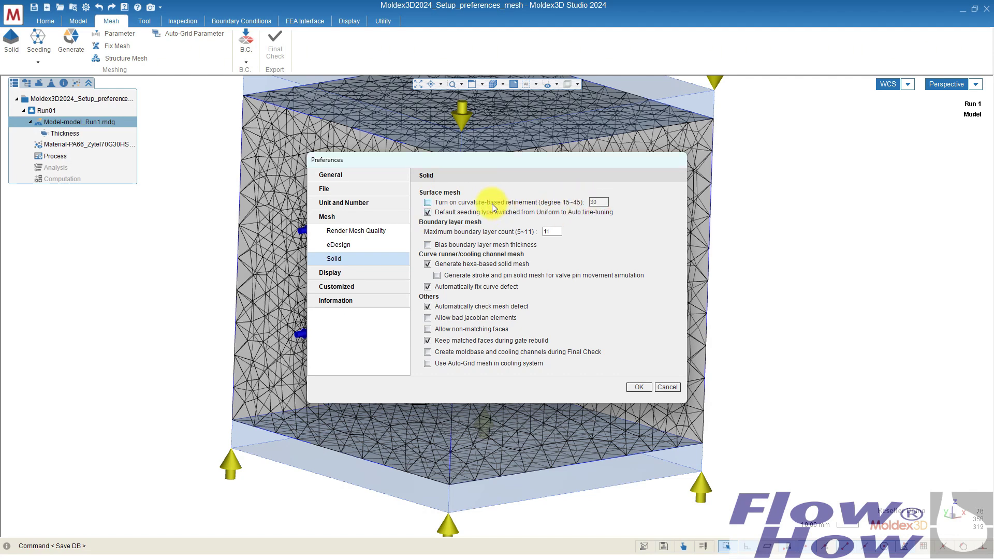
pyautogui.click(444, 203)
# Check 'Bias boundary layer mesh thickness' and 'Automatically check mesh defect' for solid meshes
pyautogui.click(427, 245)
pyautogui.click(428, 306)
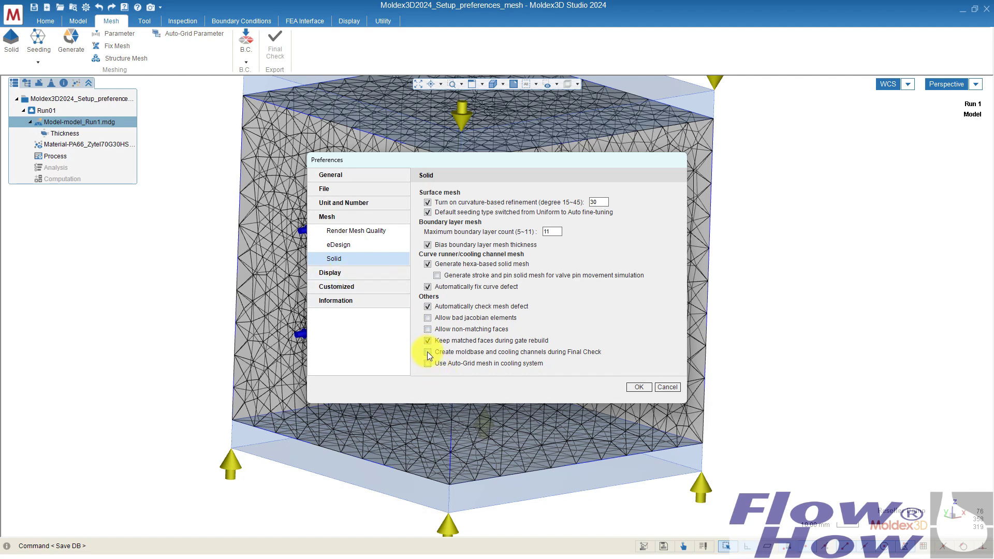
# Look through the Display pages: Background, Object Color, Color Legend, Graphics and Snap (Classic Mode)
pyautogui.click(346, 270)
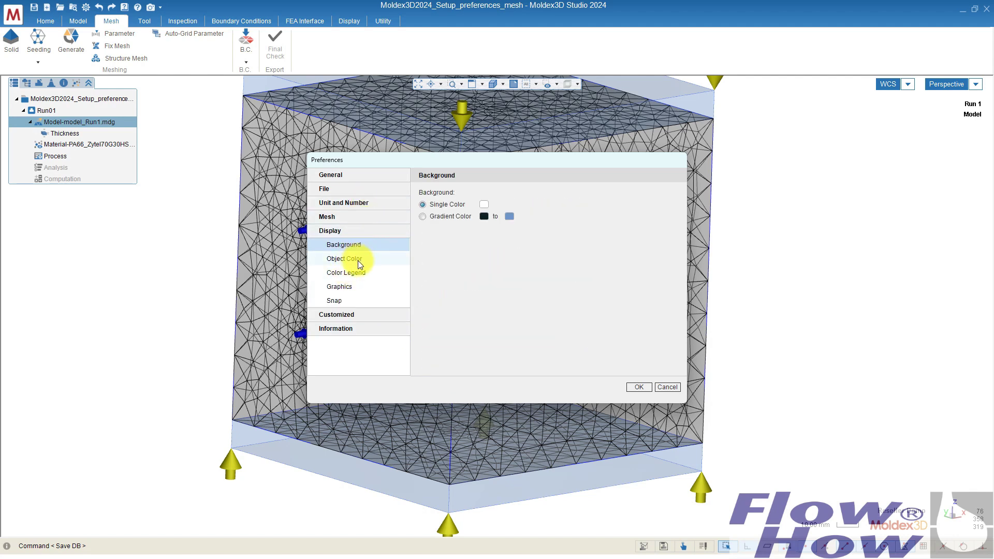
pyautogui.click(358, 260)
pyautogui.click(356, 275)
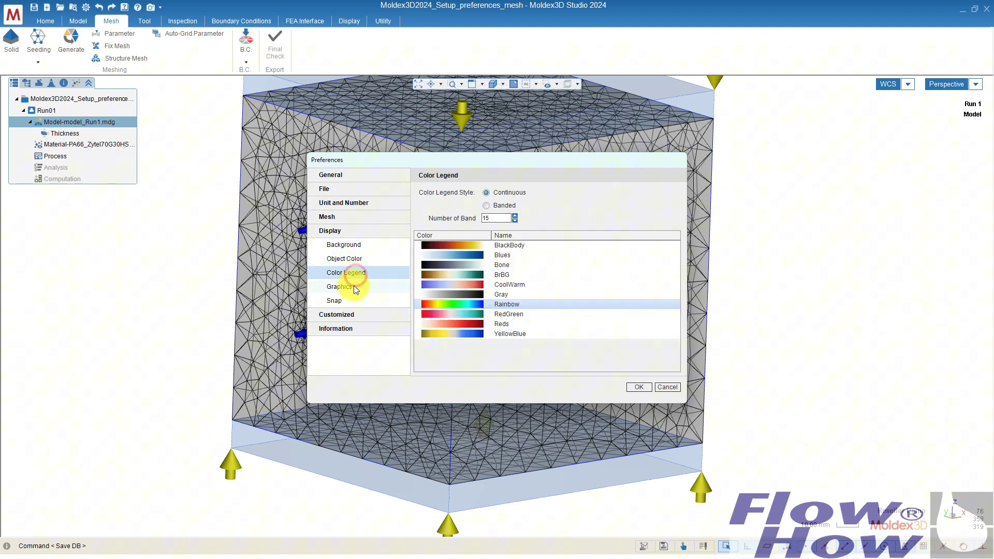
pyautogui.click(353, 286)
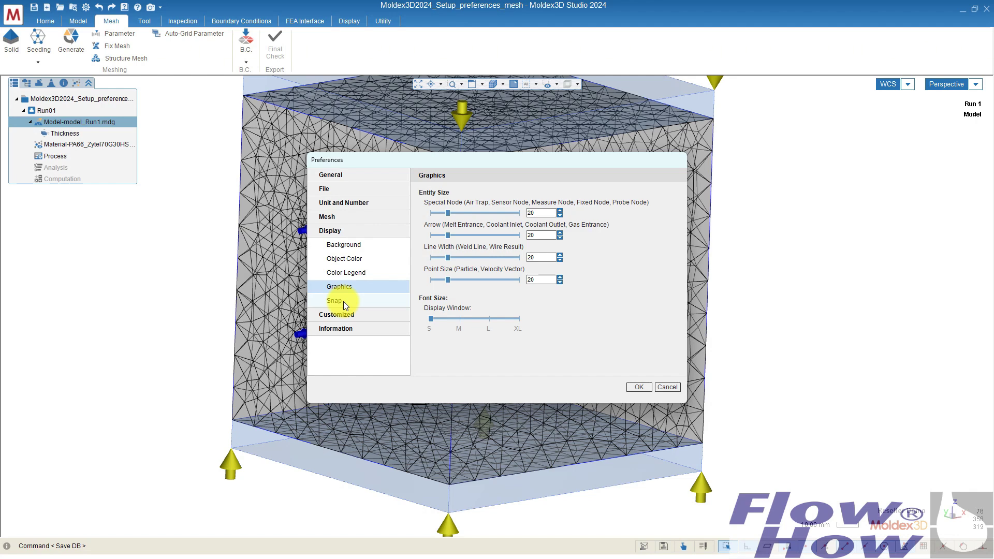
pyautogui.click(343, 301)
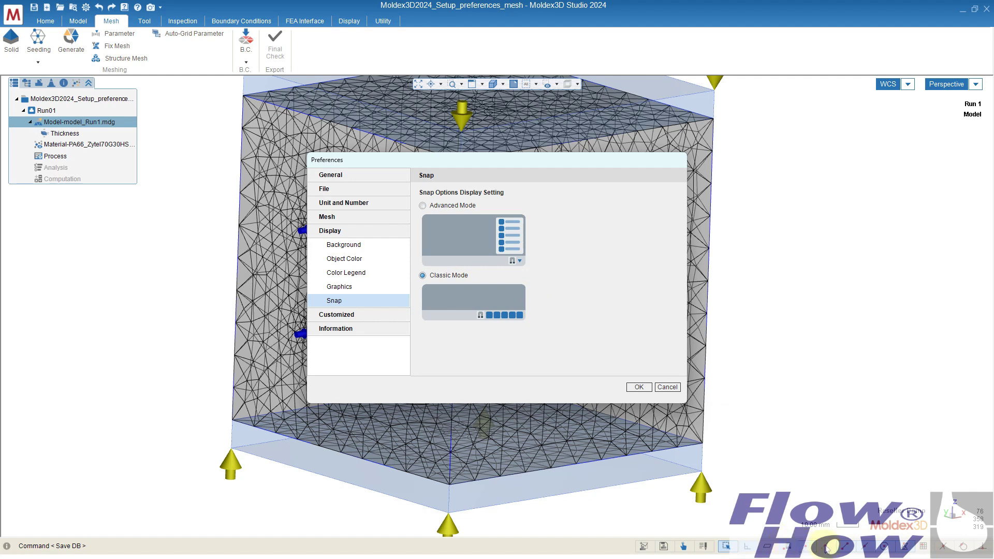
# Look over the Customized Result List and Customize Logo pages
pyautogui.click(339, 315)
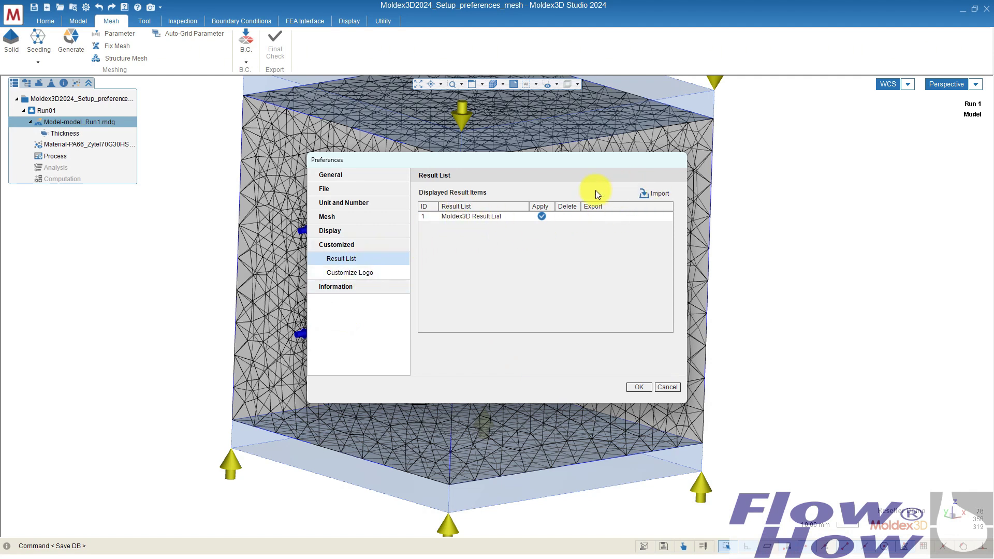
pyautogui.click(346, 272)
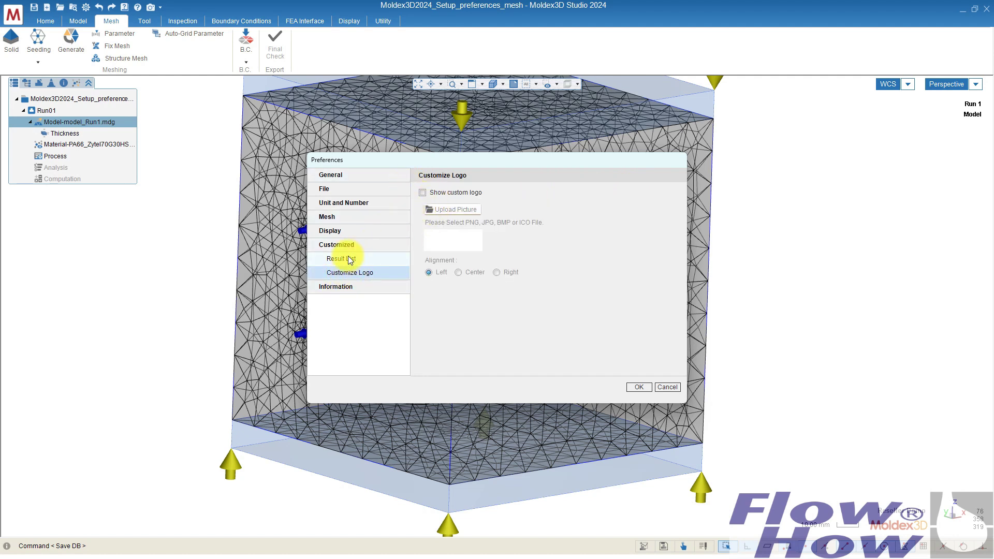
pyautogui.click(348, 259)
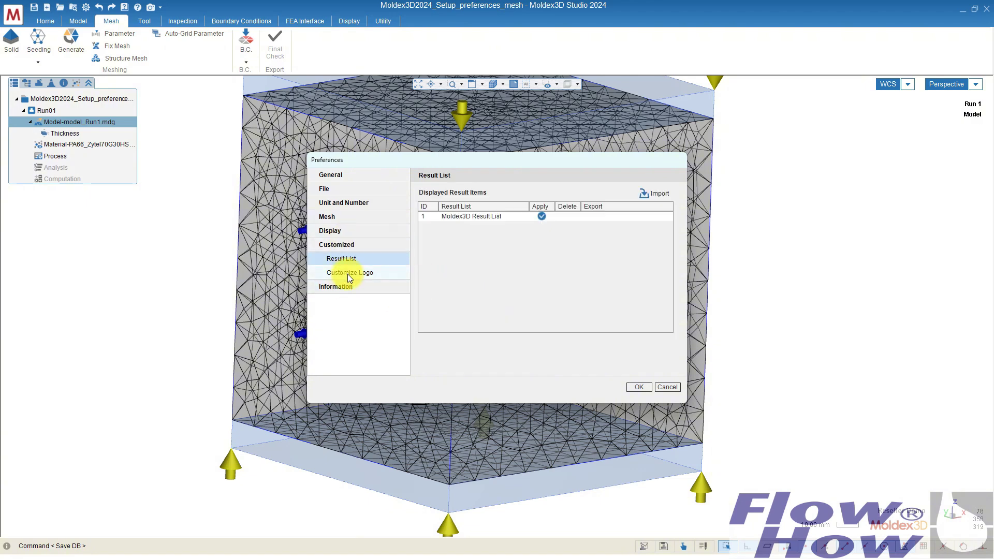
pyautogui.click(351, 272)
# Check the Keyboard Shortcuts and Mouse Control references, then confirm Preferences with OK
pyautogui.click(349, 288)
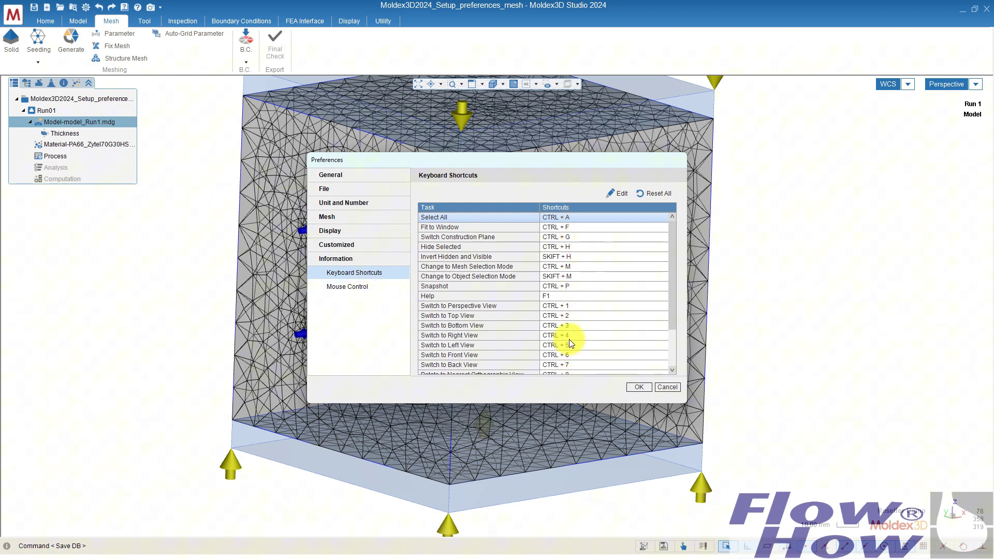
pyautogui.click(346, 288)
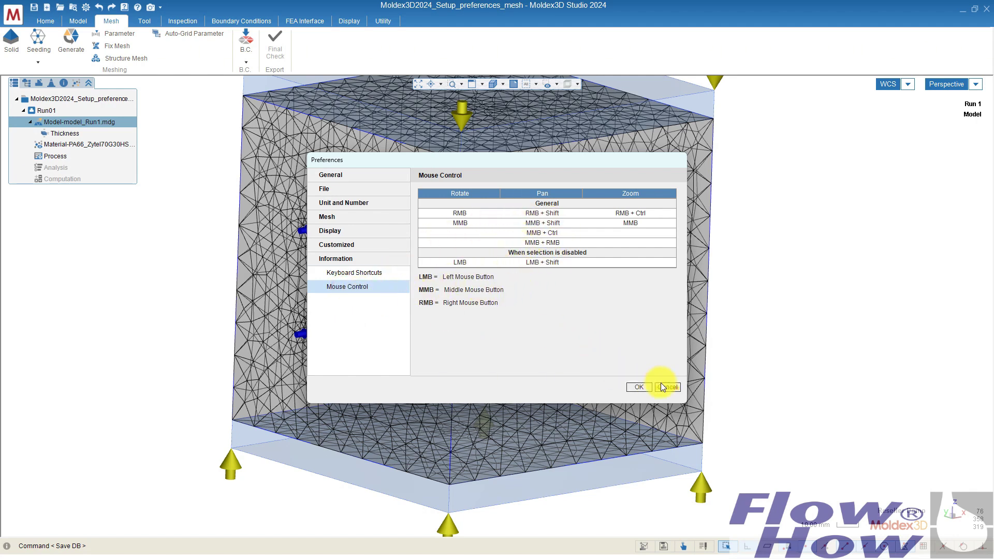
pyautogui.click(640, 387)
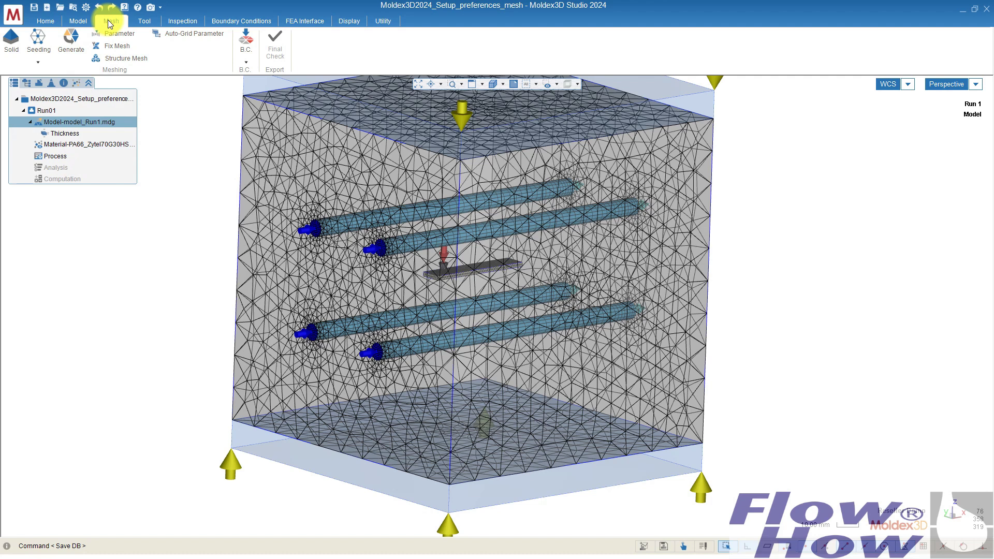
# Open Mesh Parameter, keep Part as the geometry attribute, and collapse Curve Meshing and Hybrid Meshing
pyautogui.click(117, 35)
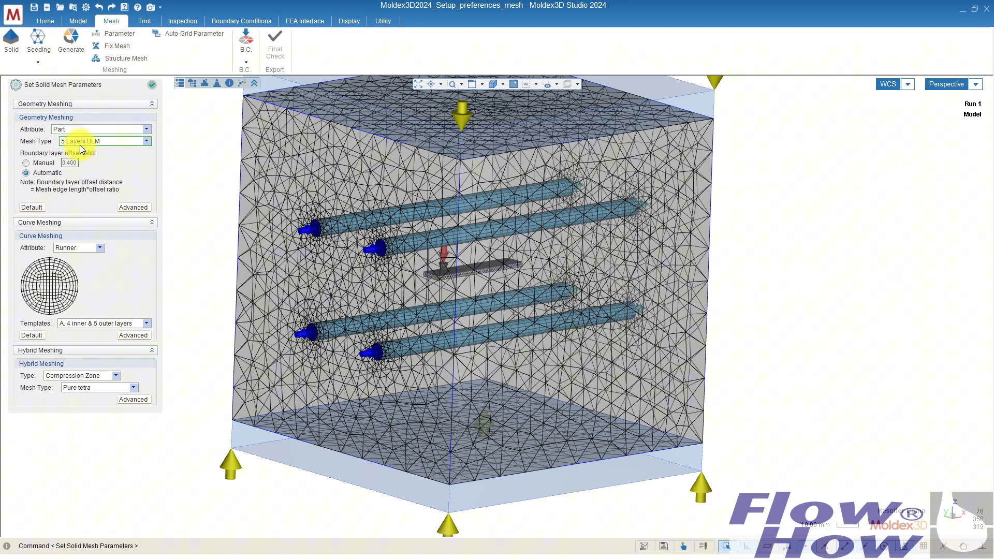
pyautogui.click(110, 131)
pyautogui.click(105, 136)
pyautogui.click(152, 223)
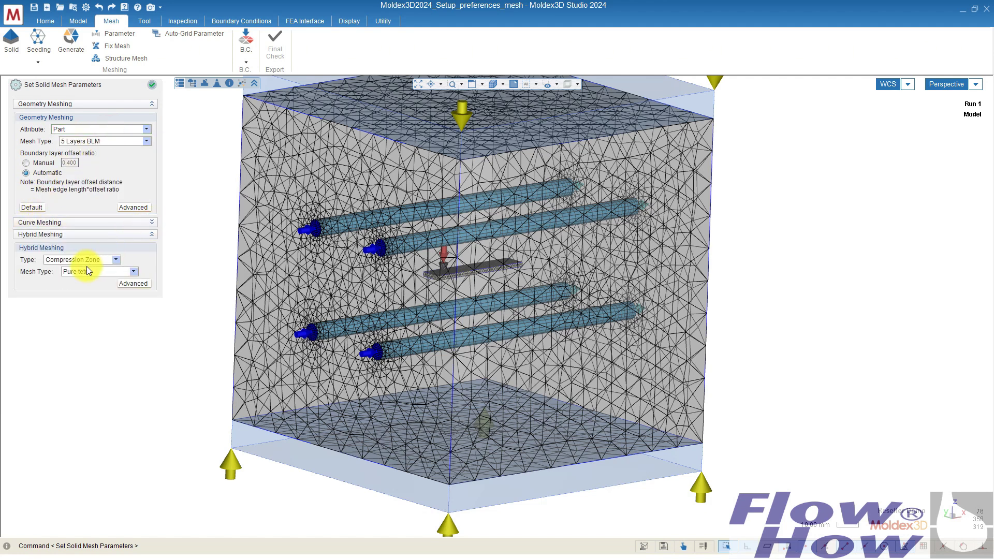
pyautogui.click(152, 235)
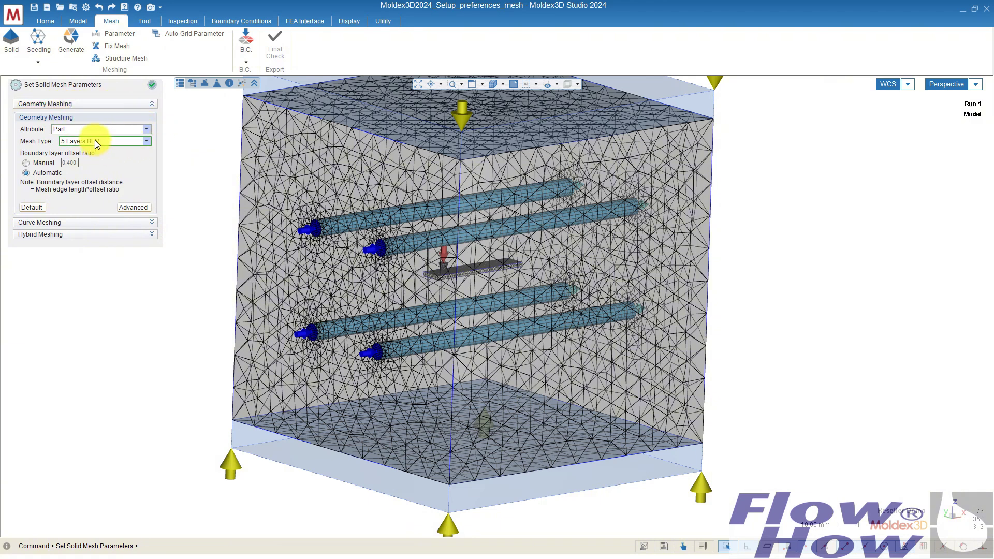
# Keep 5 Layers BLM, then step the attribute through Part Insert, Runner and Cooling Channel to Mold Insert
pyautogui.click(146, 141)
pyautogui.click(146, 141)
pyautogui.click(146, 129)
pyautogui.click(89, 149)
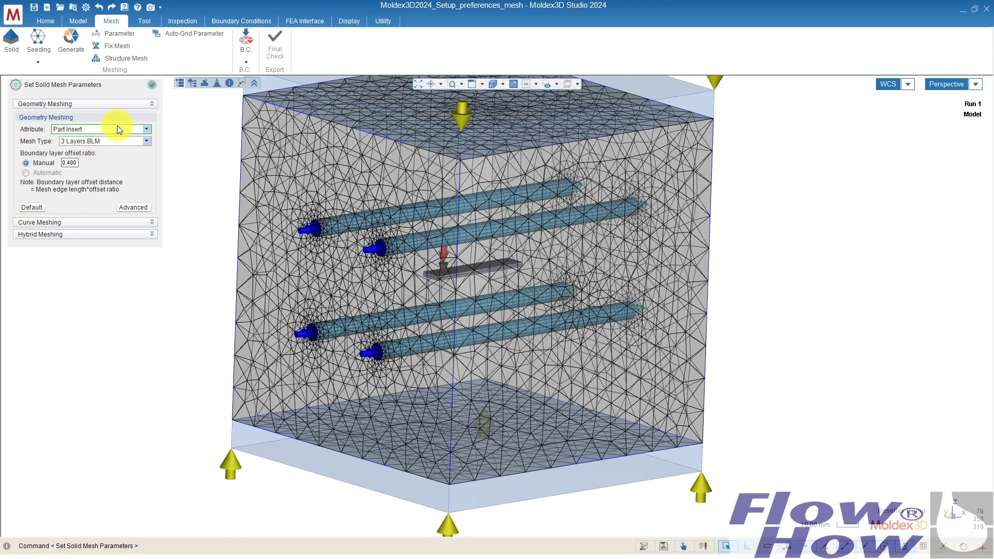
pyautogui.click(147, 130)
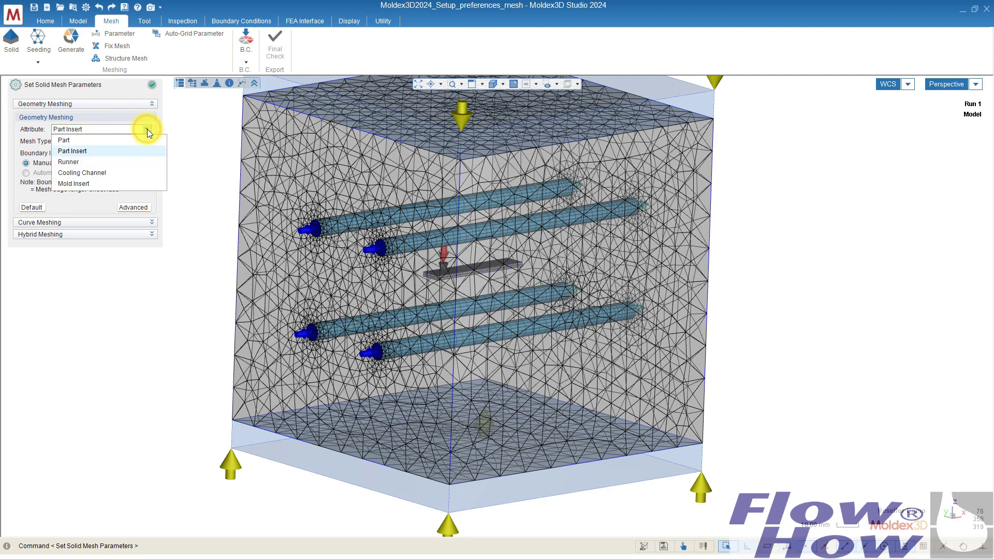
pyautogui.click(107, 162)
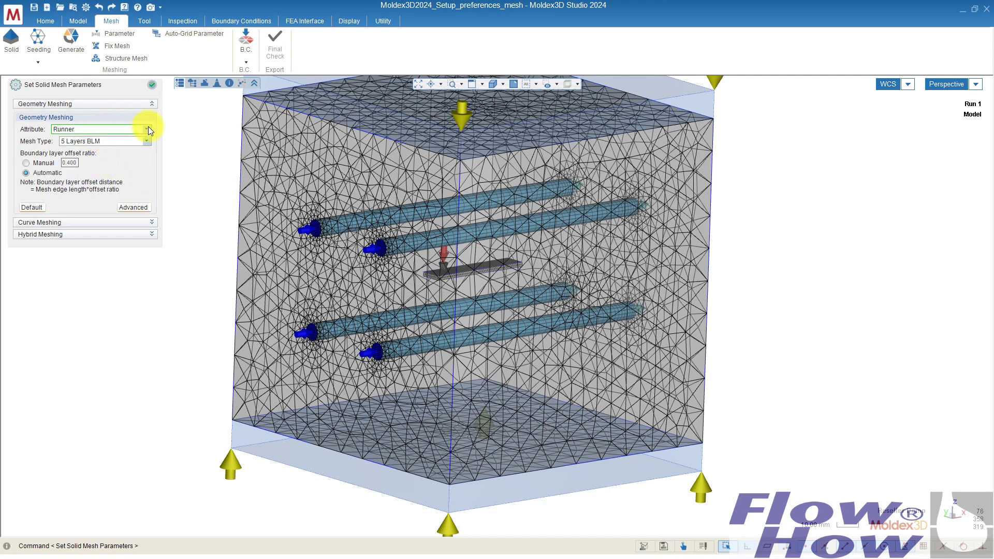
pyautogui.click(149, 129)
pyautogui.click(105, 172)
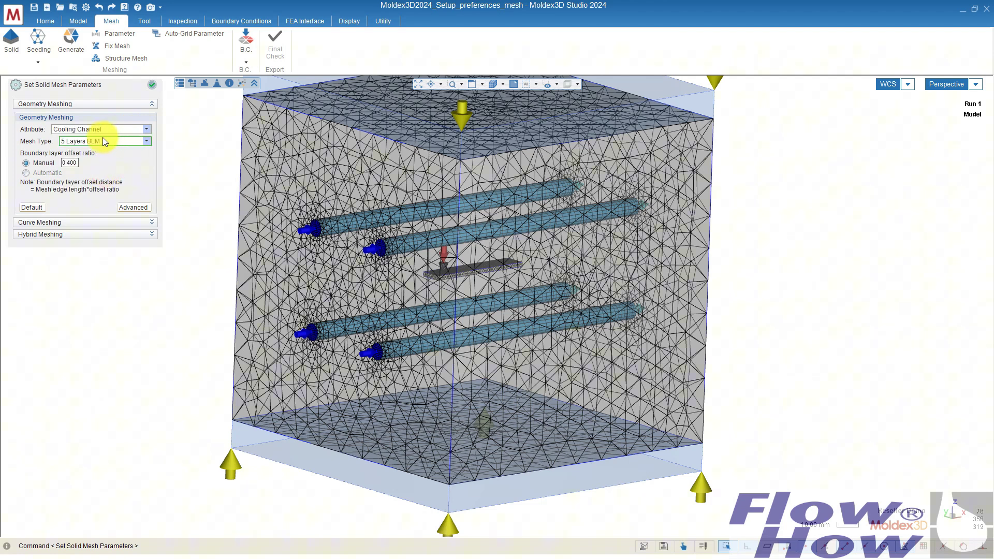
pyautogui.click(147, 129)
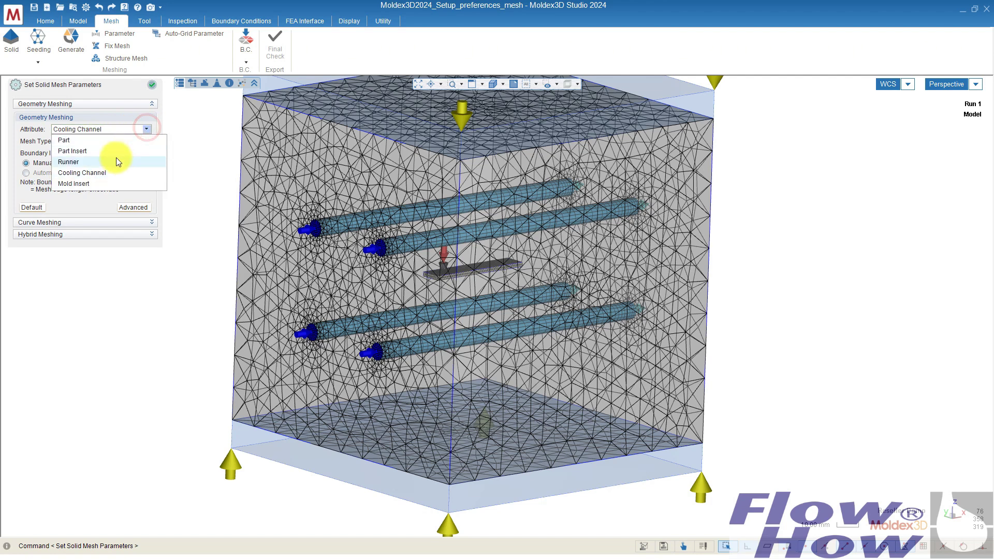
pyautogui.click(83, 184)
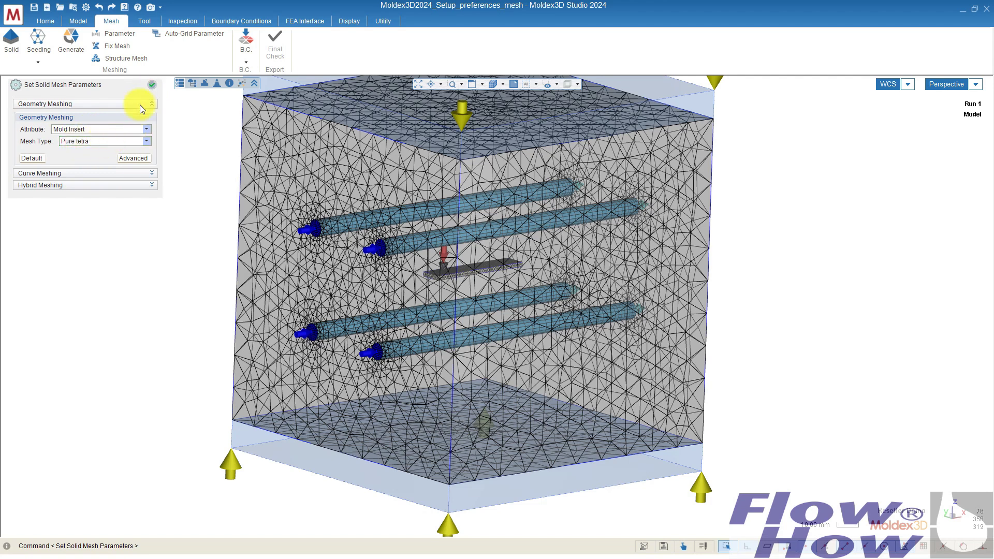
# Review the Runner and Cooling Channel curve mesh settings, then apply the solid mesh parameters
pyautogui.click(149, 173)
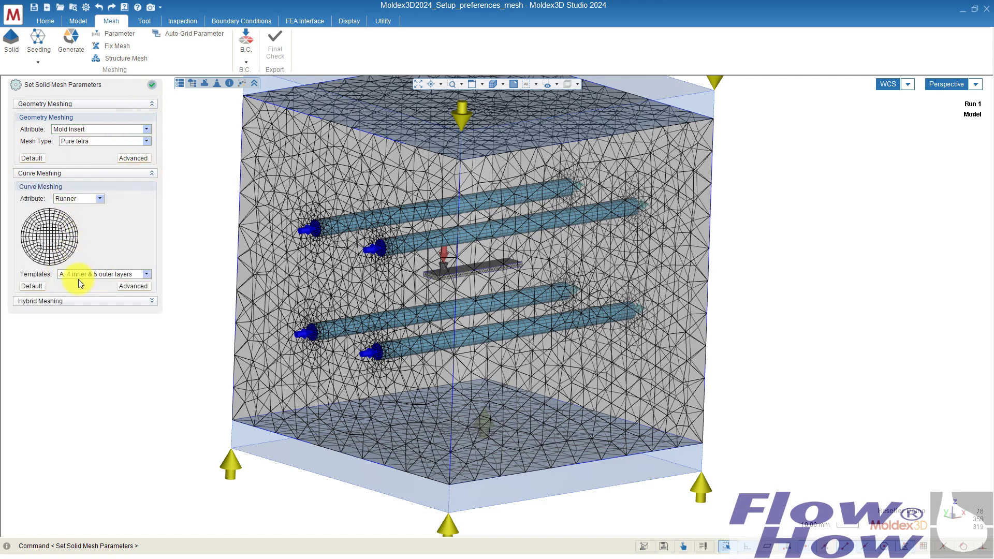
pyautogui.click(151, 103)
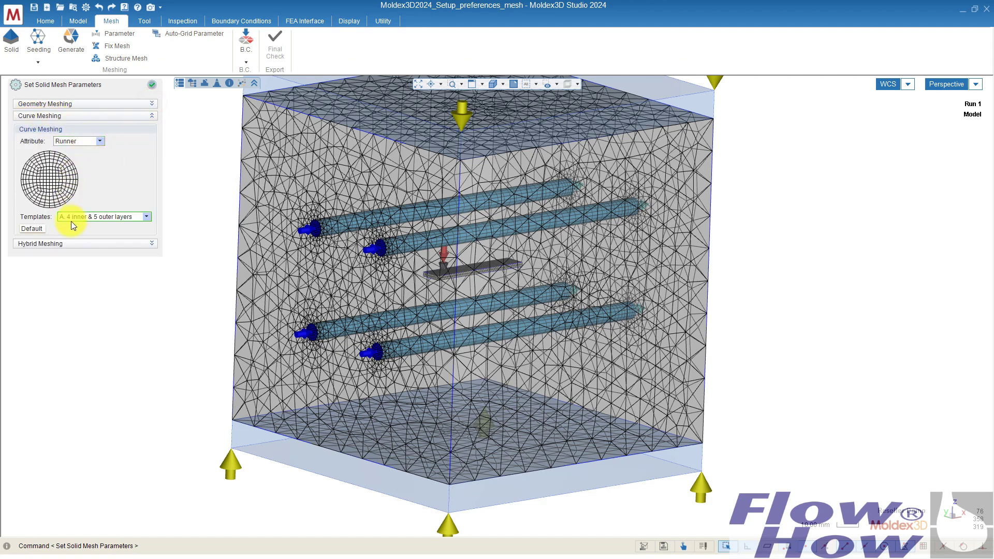
pyautogui.click(98, 141)
pyautogui.click(97, 163)
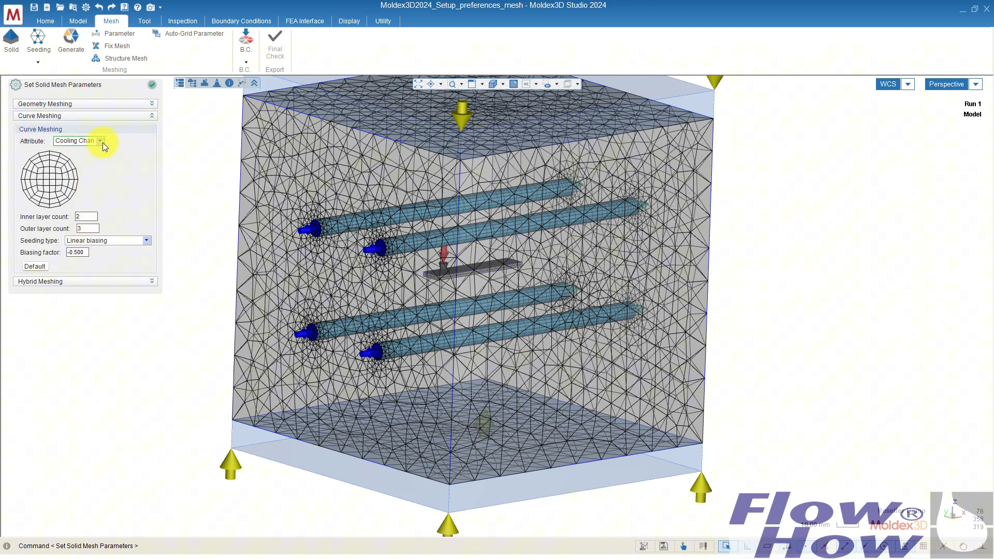
pyautogui.click(100, 141)
pyautogui.click(89, 163)
pyautogui.click(151, 84)
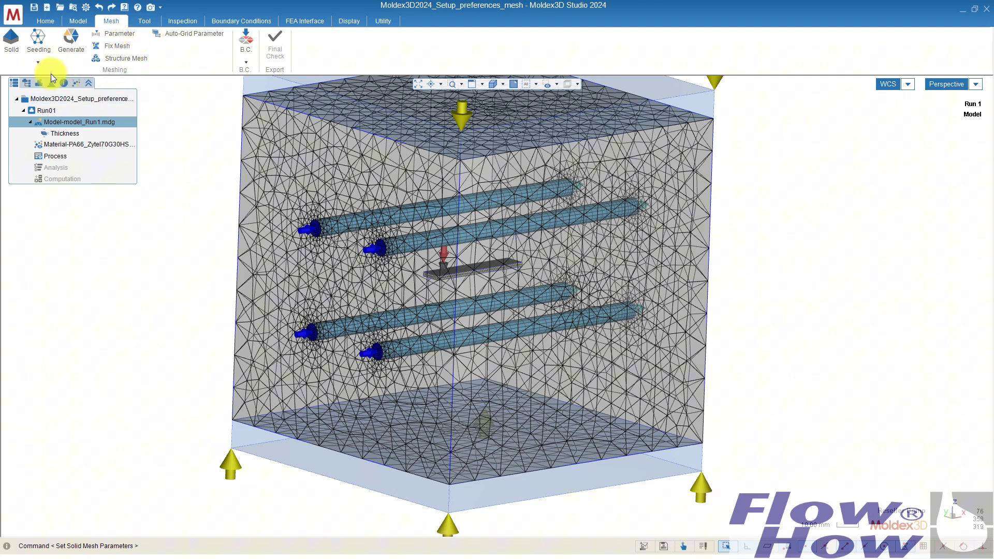
# In the Process Wizard, enter 5000 bar maximum injection pressure and 1000 bar maximum packing pressure
pyautogui.click(65, 156)
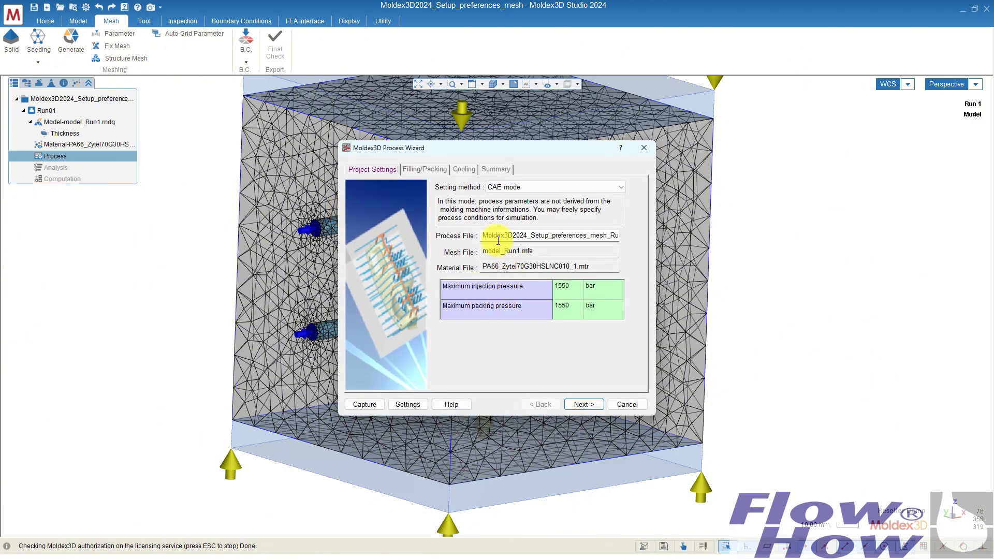
pyautogui.doubleClick(573, 292)
pyautogui.write('5000')
pyautogui.press('Return')
pyautogui.write('1000')
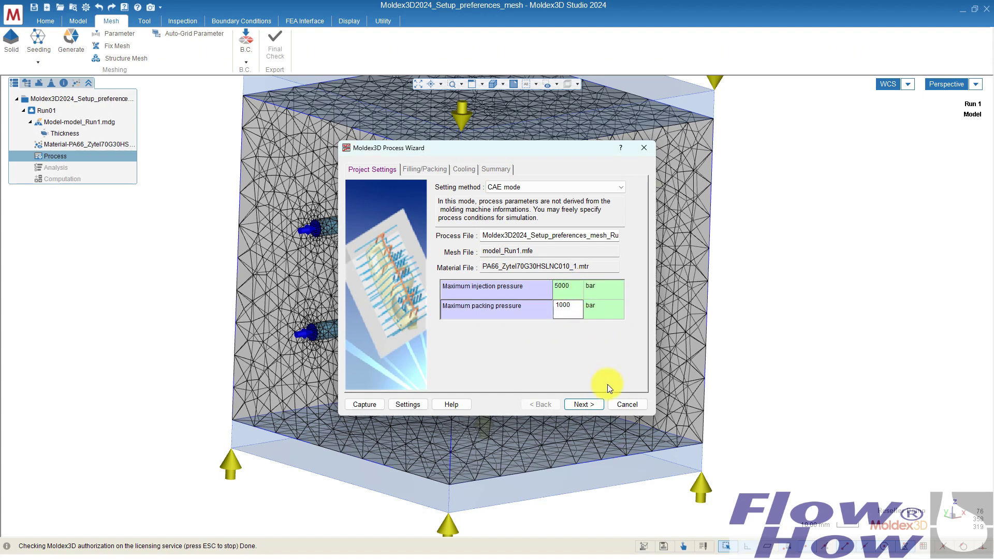
# Confirm bar as pressure unit and machine pressure as packing reference, then advance to Filling/Packing
pyautogui.click(411, 404)
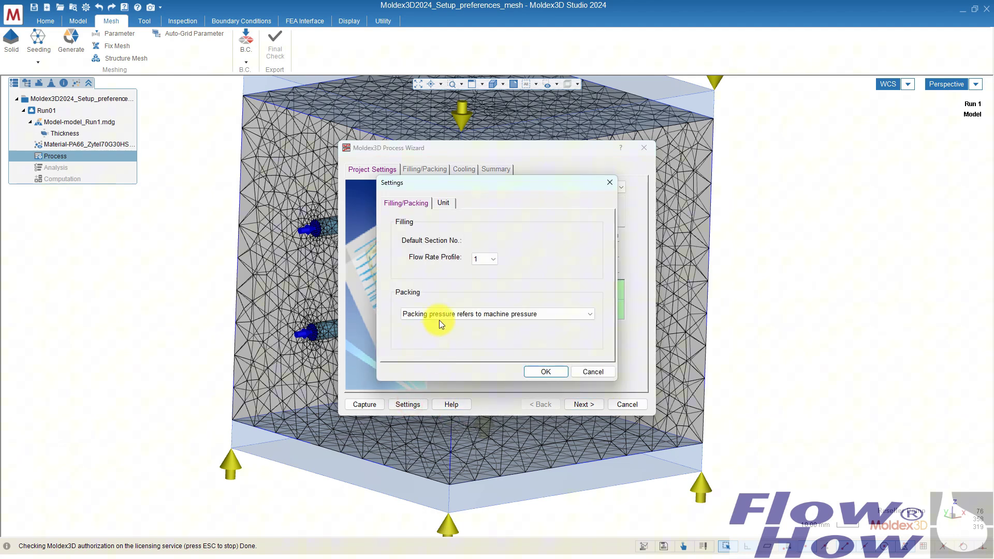
pyautogui.click(442, 203)
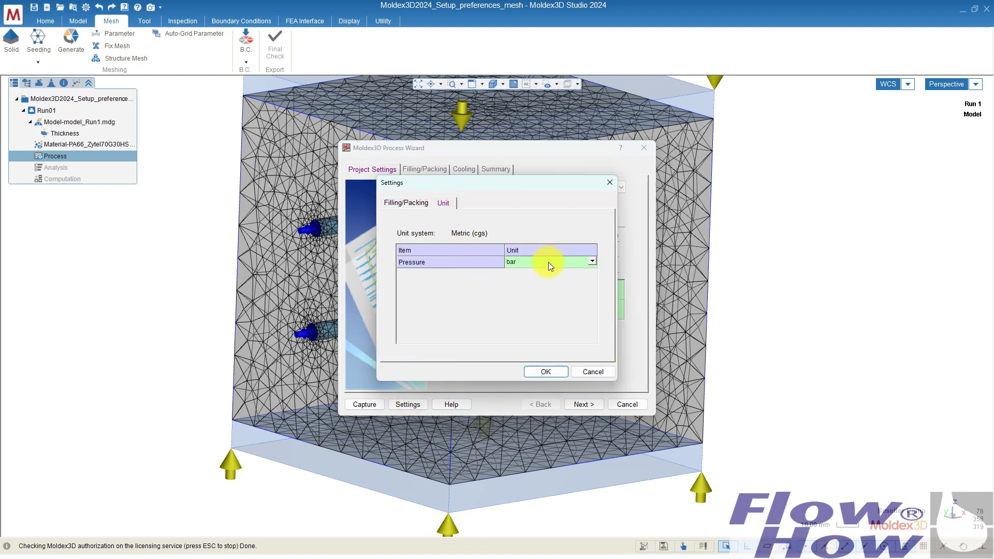
pyautogui.click(592, 261)
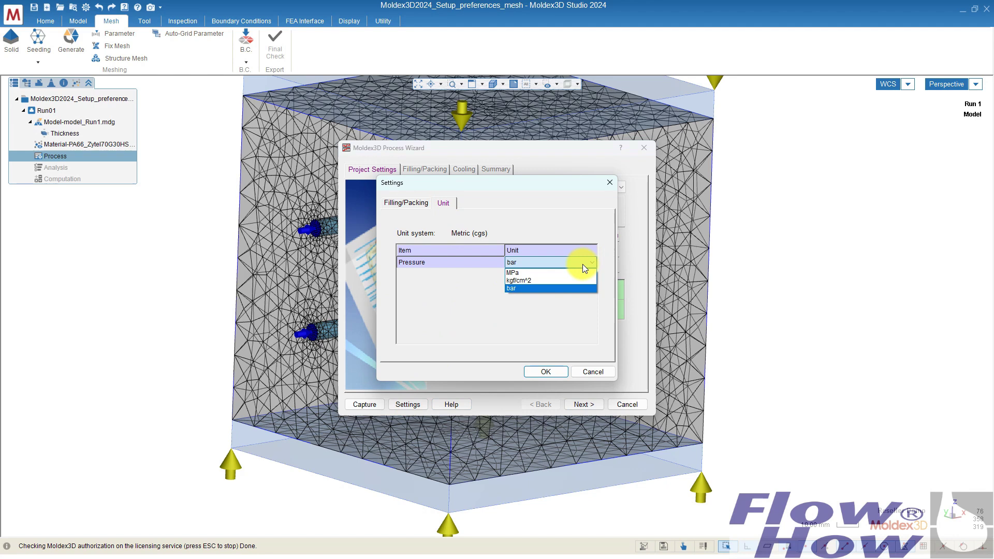
pyautogui.click(512, 288)
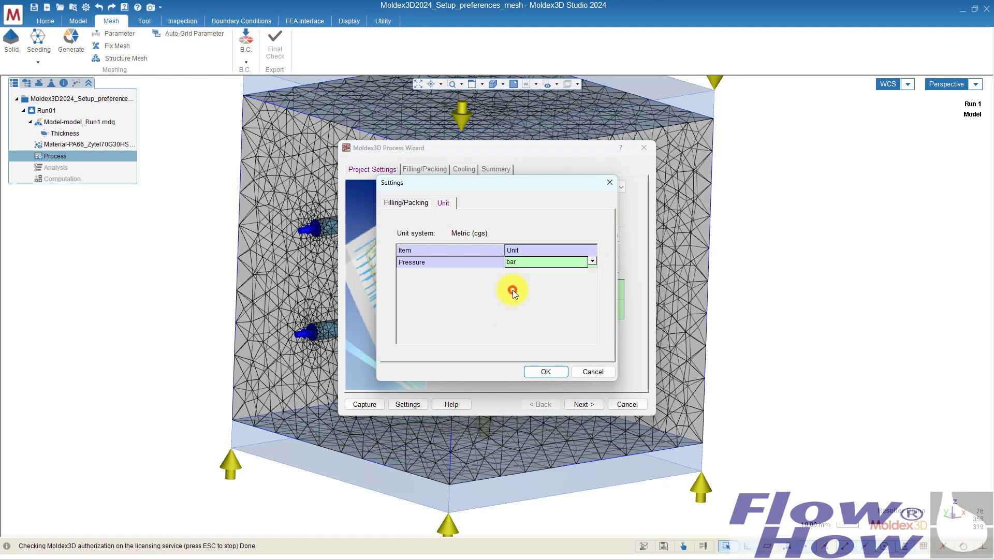
pyautogui.click(412, 203)
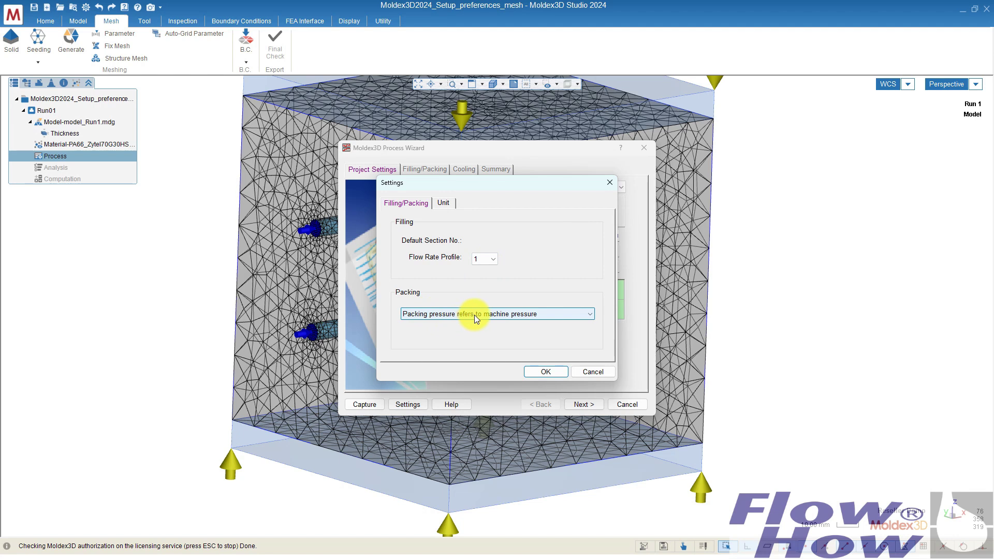
pyautogui.click(498, 315)
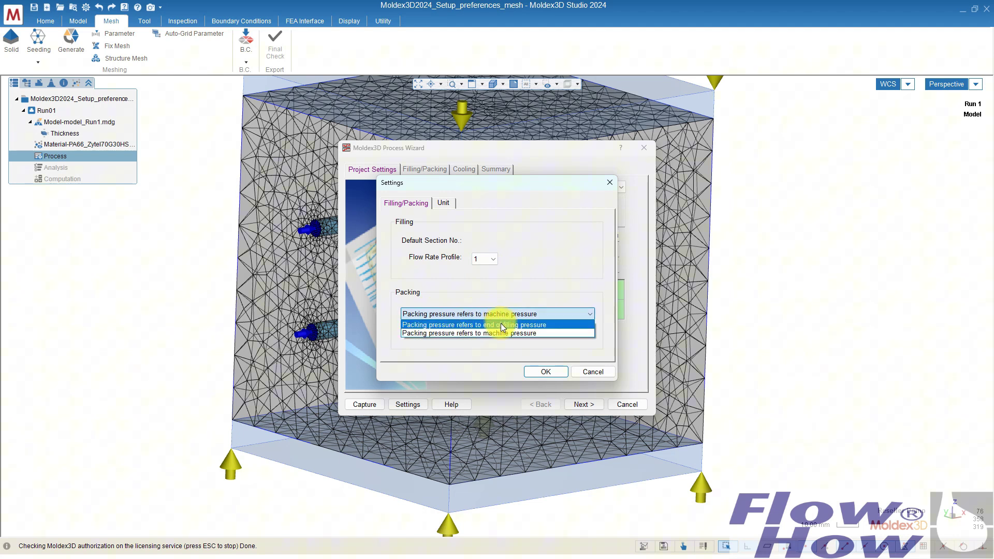
pyautogui.click(500, 333)
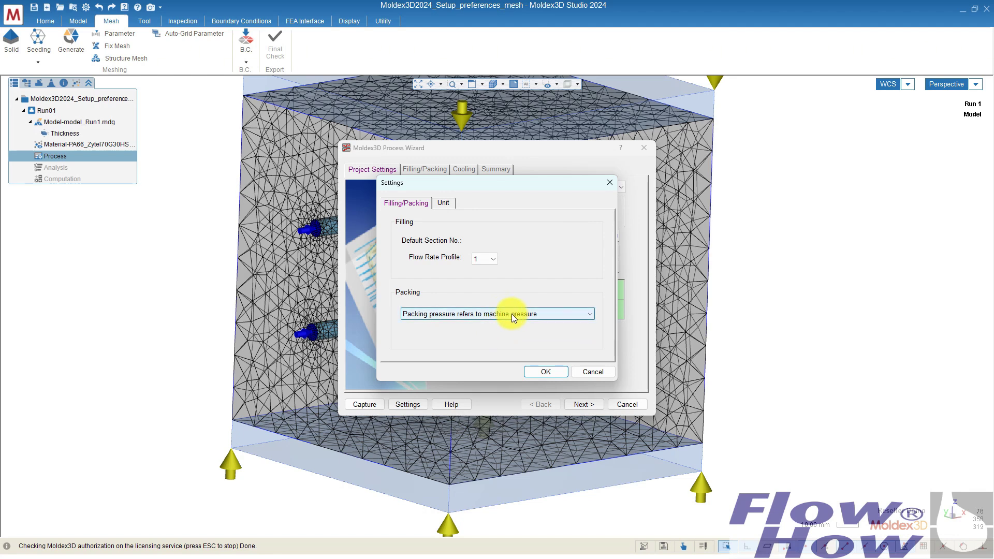
pyautogui.click(556, 373)
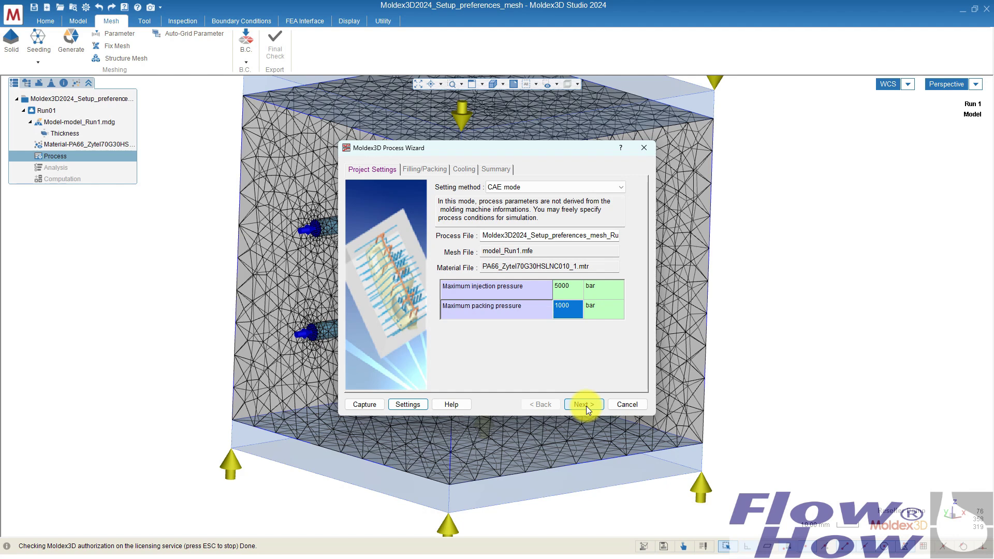
pyautogui.click(585, 405)
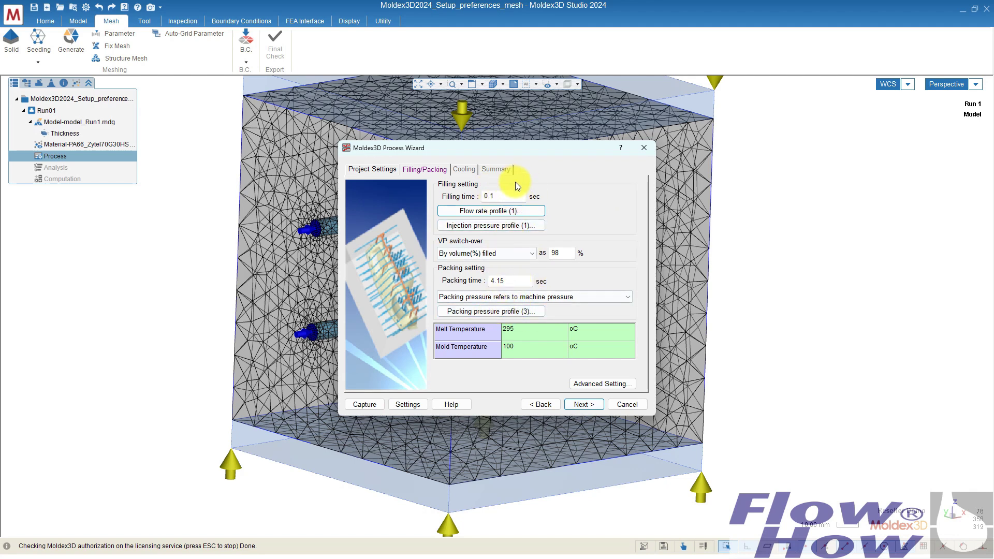
# Reduce the packing profile to one Packing Pressure (bar) vs. Time section holding 200 bar
pyautogui.click(520, 311)
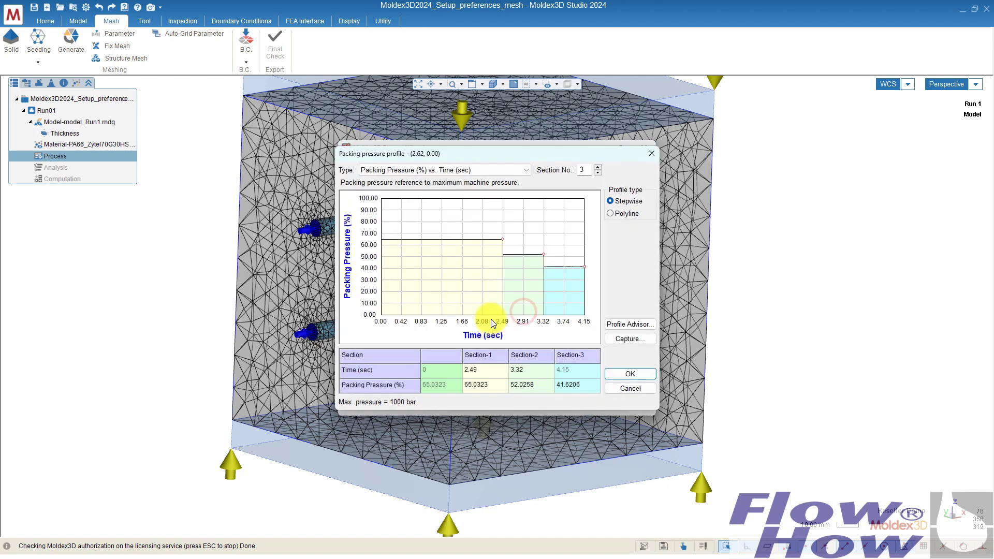
pyautogui.click(597, 173)
pyautogui.click(598, 173)
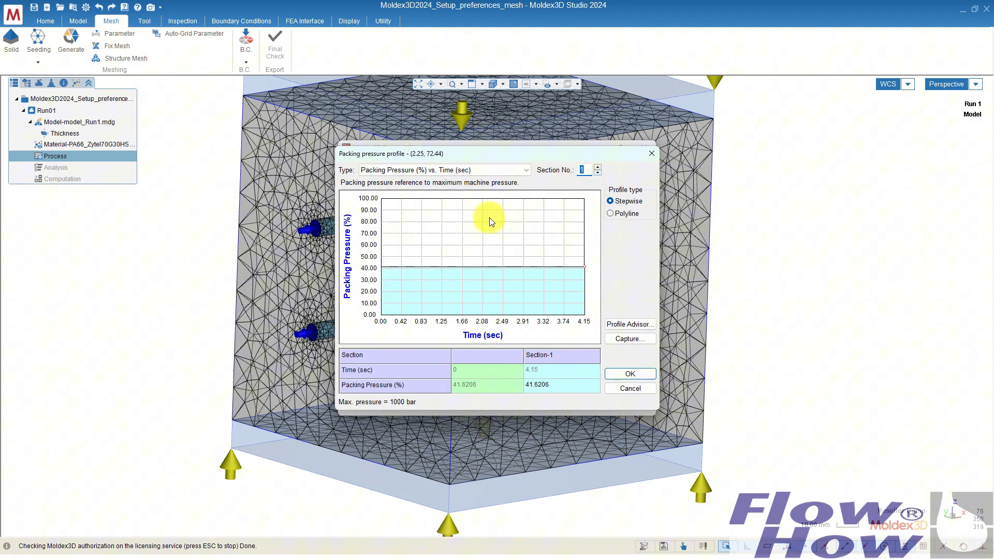
pyautogui.click(435, 171)
pyautogui.click(409, 191)
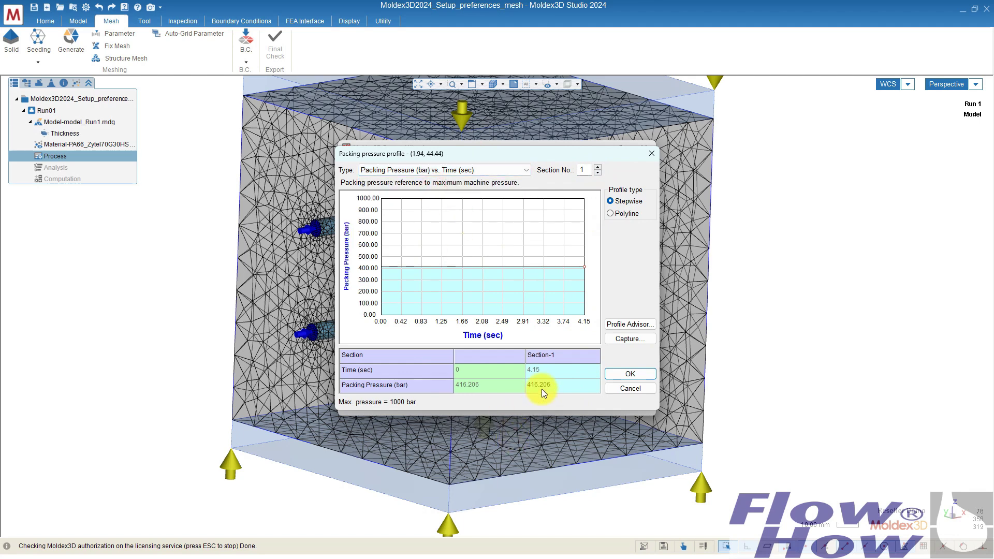
pyautogui.click(557, 387)
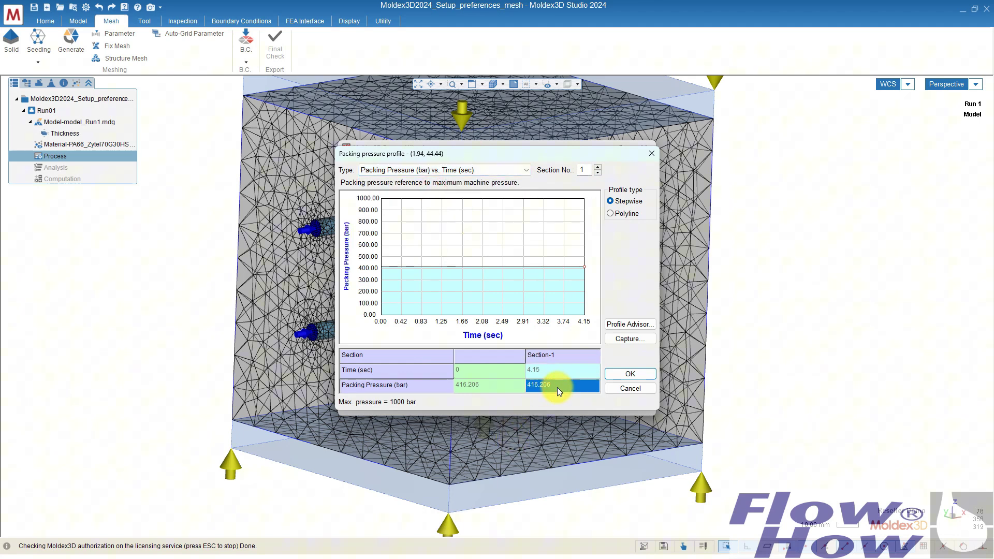
pyautogui.write('200')
pyautogui.press('Return')
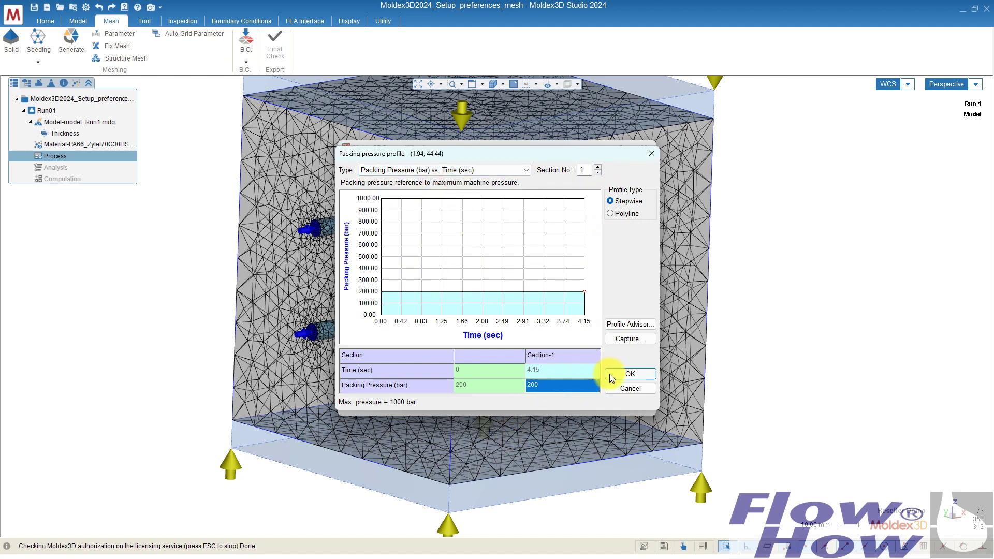
# Accept the profile, step through Cooling and Summary, and finish saving the process settings
pyautogui.click(613, 375)
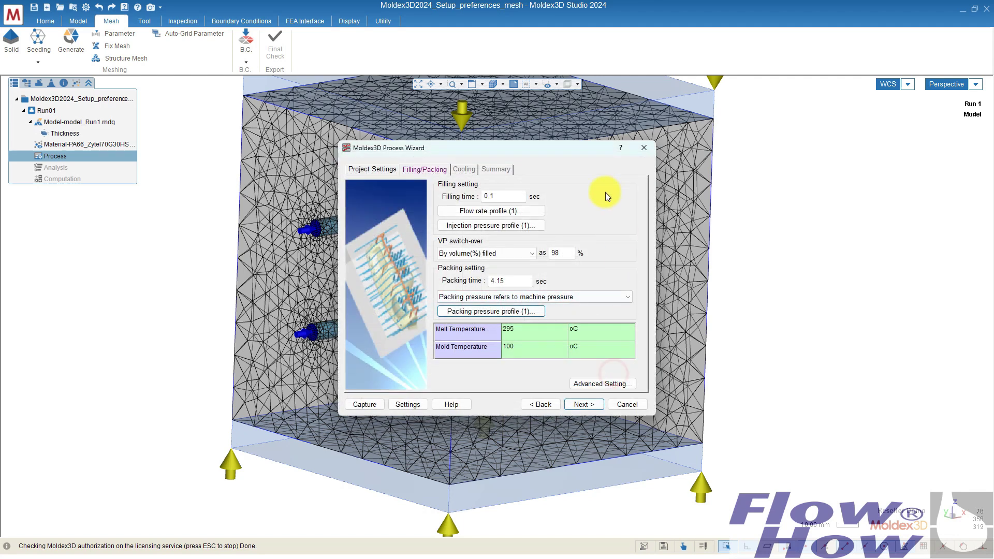
pyautogui.click(599, 406)
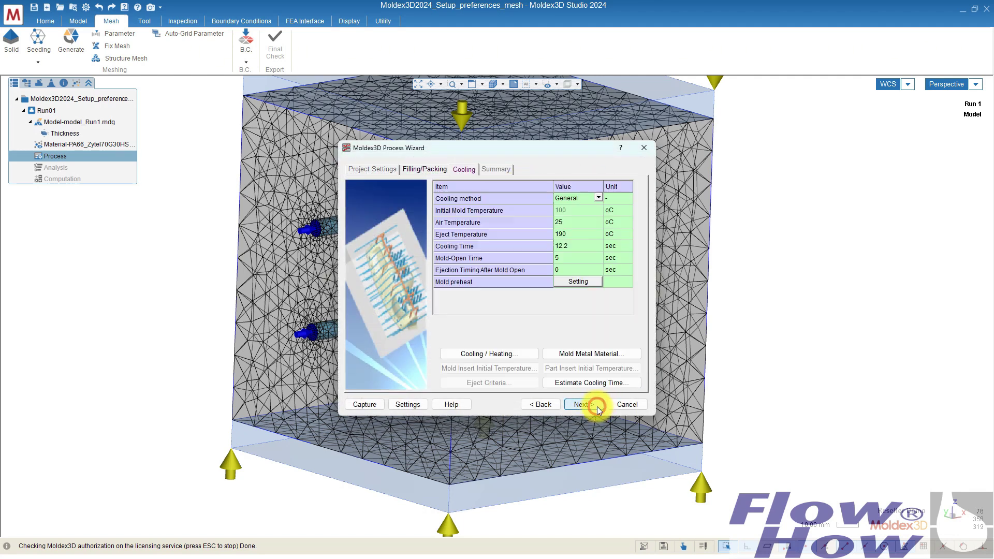
pyautogui.click(589, 405)
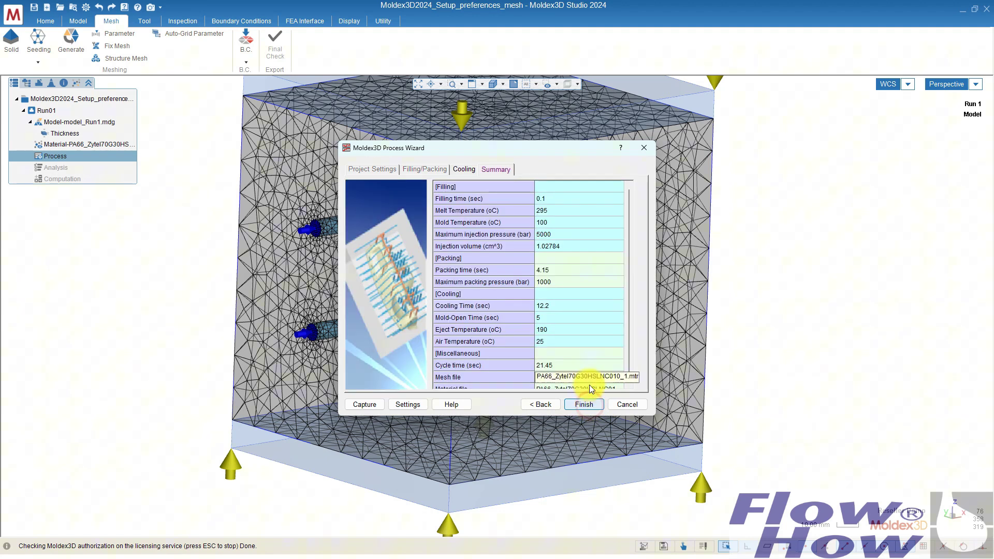
pyautogui.click(587, 404)
pyautogui.click(570, 312)
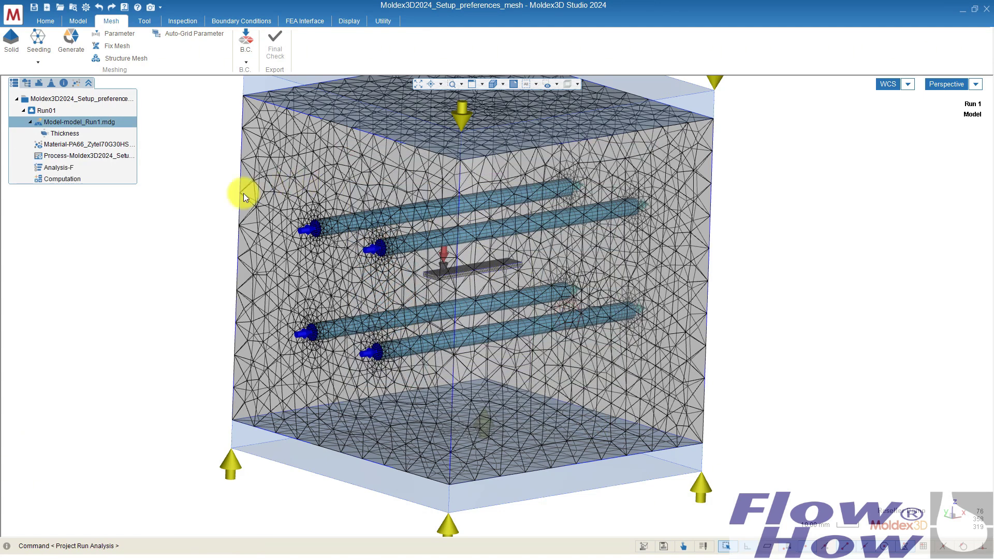
# Open Computation Parameter and the Filling list under Multiple time steps output setting
pyautogui.doubleClick(64, 179)
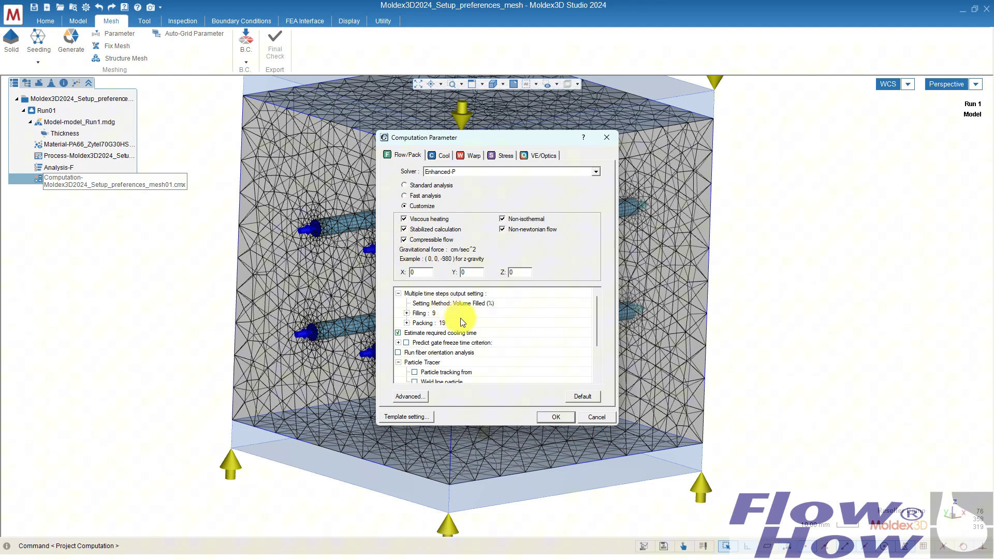
pyautogui.click(514, 312)
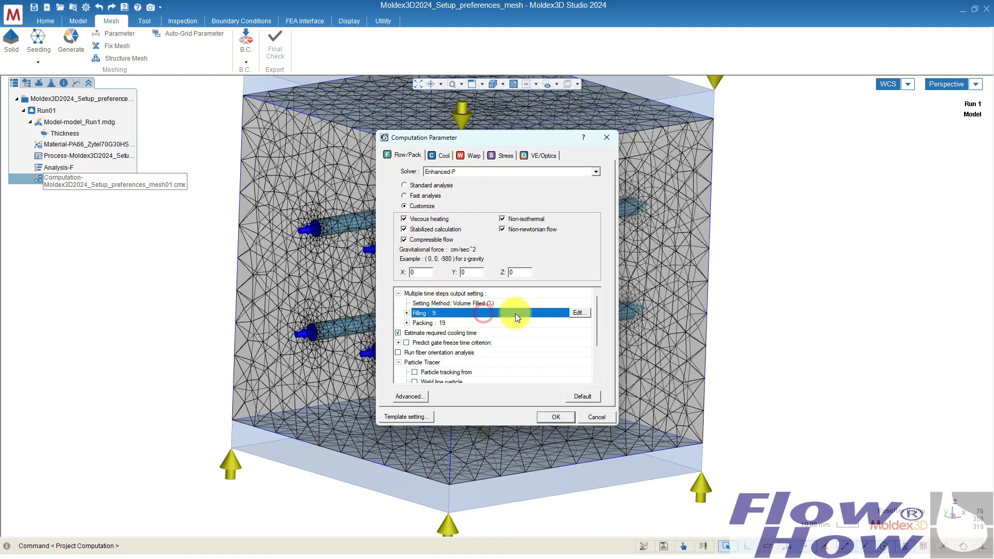
pyautogui.click(584, 312)
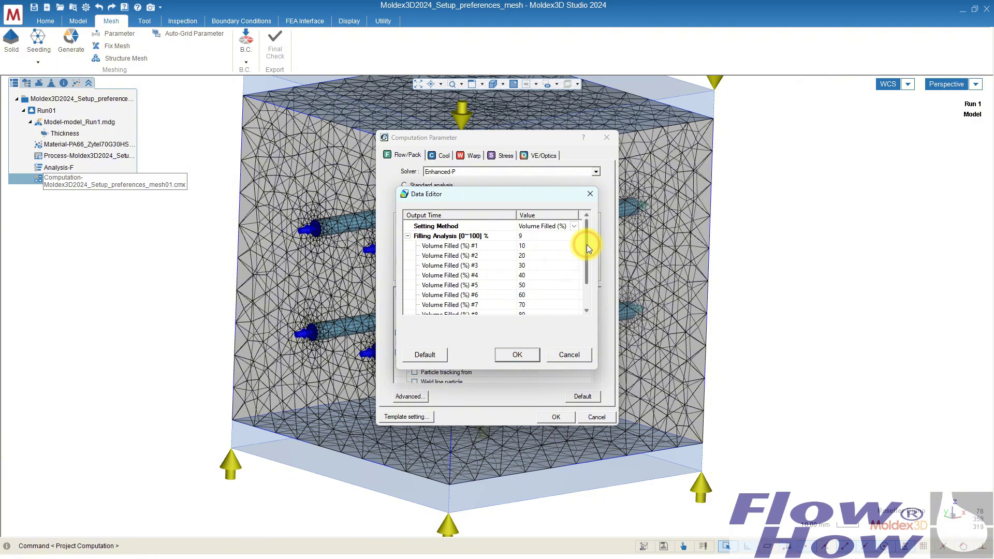
# Scroll the Data Editor to check Volume Filled outputs #1–#9 at 10–90%
pyautogui.moveTo(586, 246); pyautogui.dragTo(585, 270)
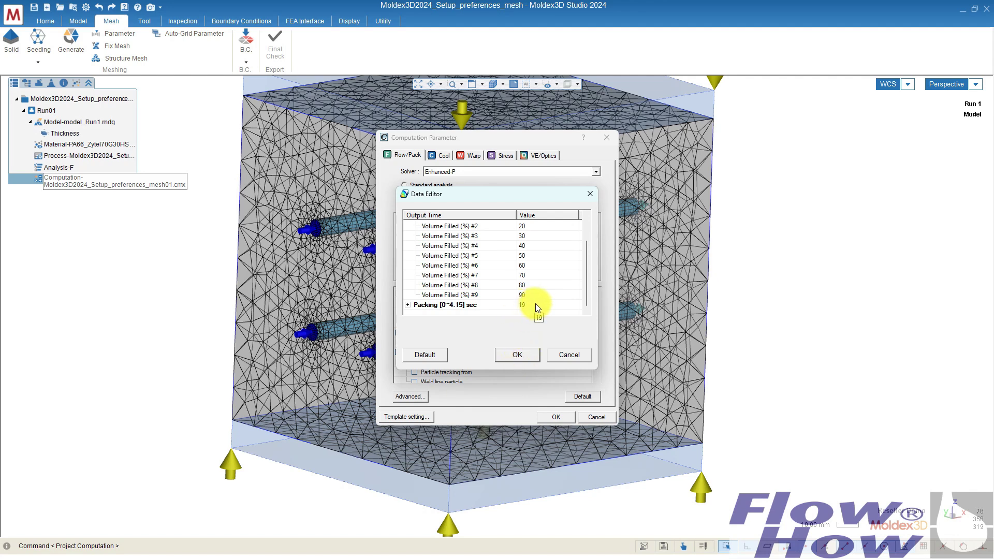
# Close the output-time editor and enable fiber orientation analysis, confirming fiber effect in warpage
pyautogui.click(523, 356)
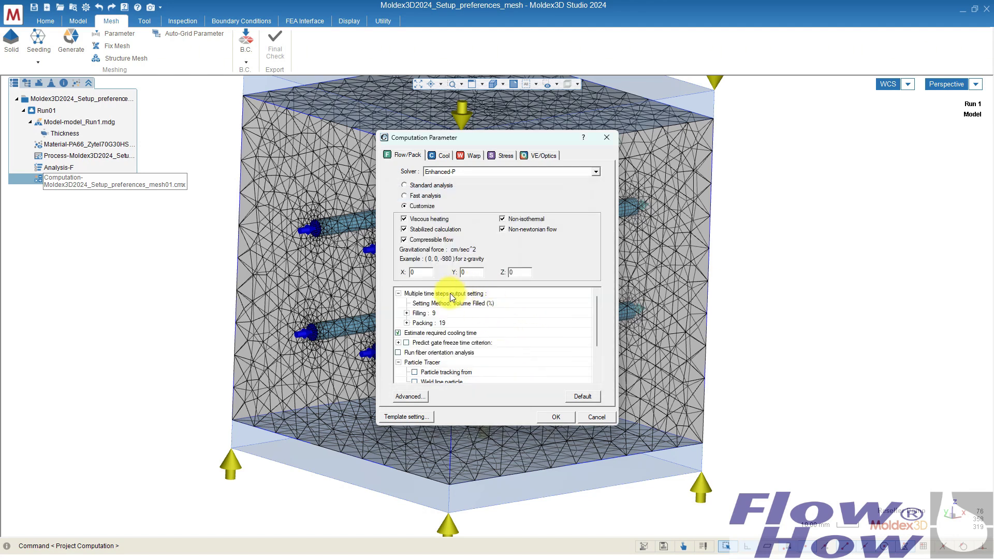
pyautogui.click(399, 333)
pyautogui.moveTo(596, 316); pyautogui.dragTo(596, 326)
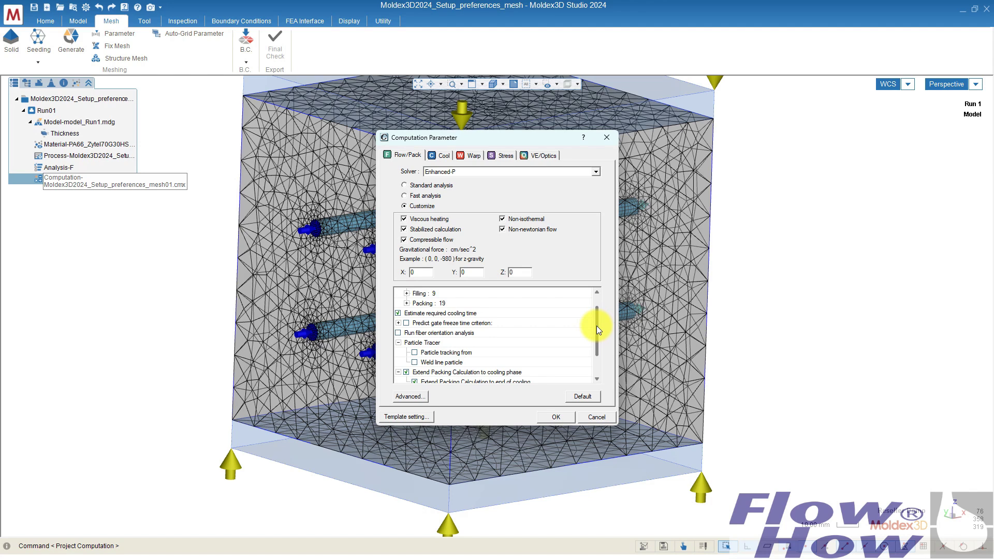
pyautogui.click(398, 333)
pyautogui.click(537, 307)
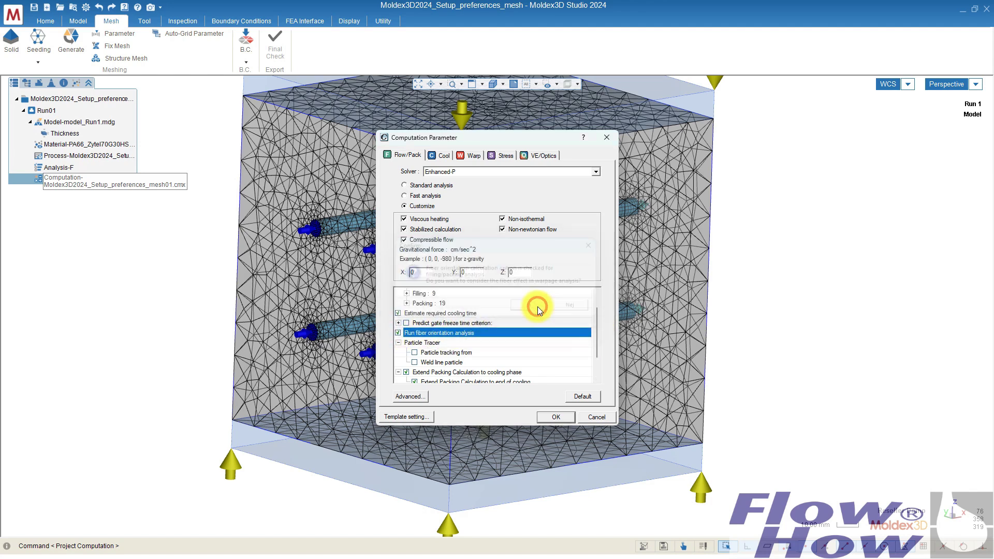
pyautogui.click(398, 333)
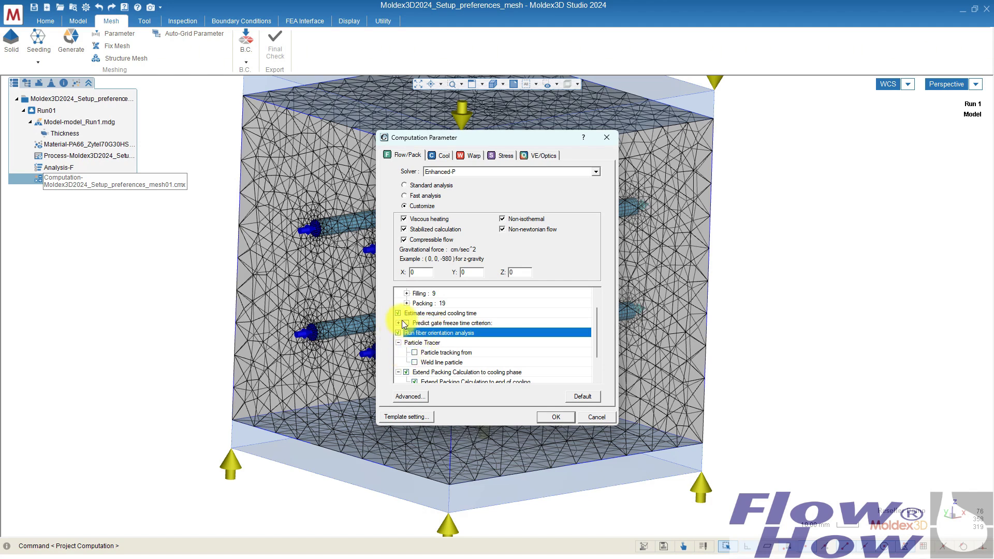
# Enable Weld line particle tracing under Particle Tracer
pyautogui.click(415, 352)
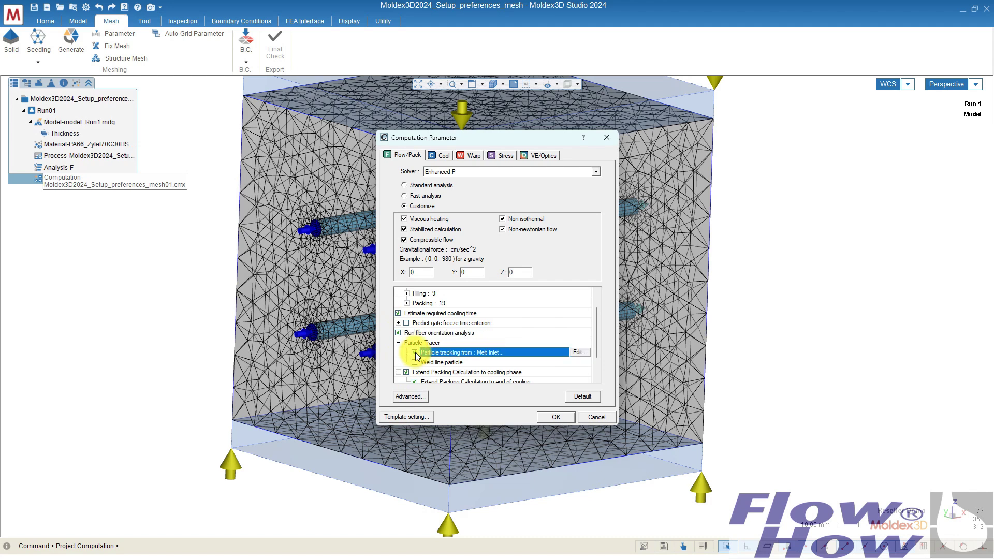
pyautogui.click(414, 362)
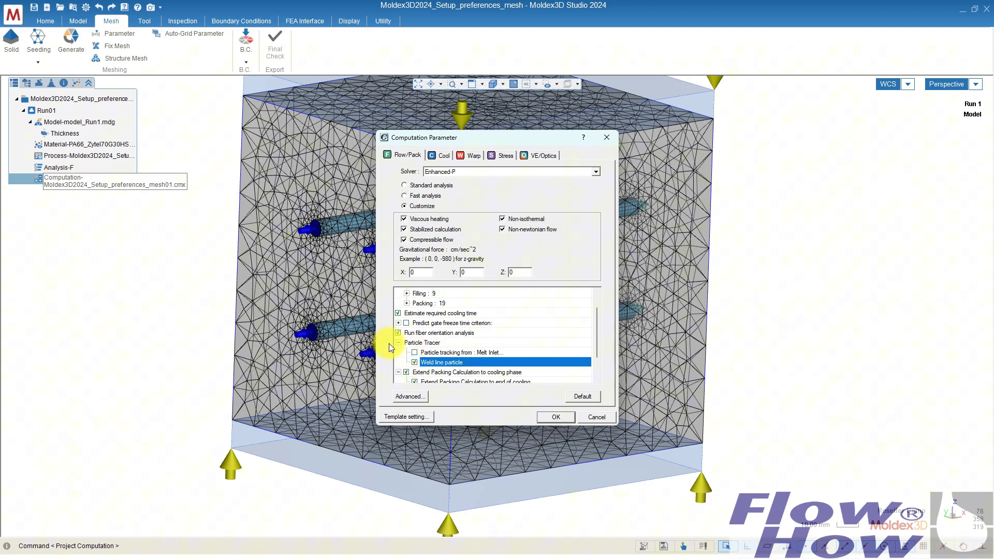
pyautogui.moveTo(595, 315); pyautogui.dragTo(596, 340)
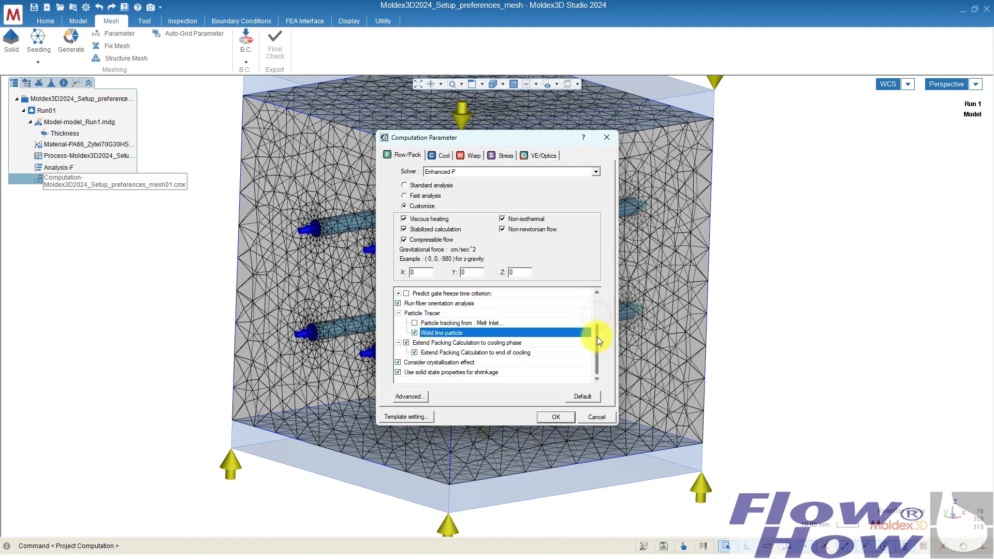
pyautogui.click(414, 333)
pyautogui.click(413, 397)
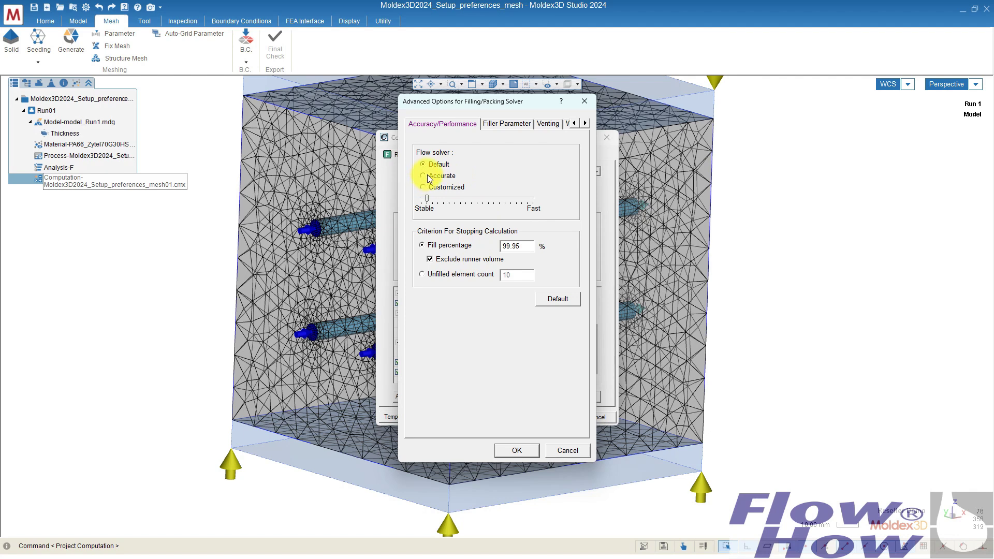
pyautogui.click(510, 127)
pyautogui.click(544, 124)
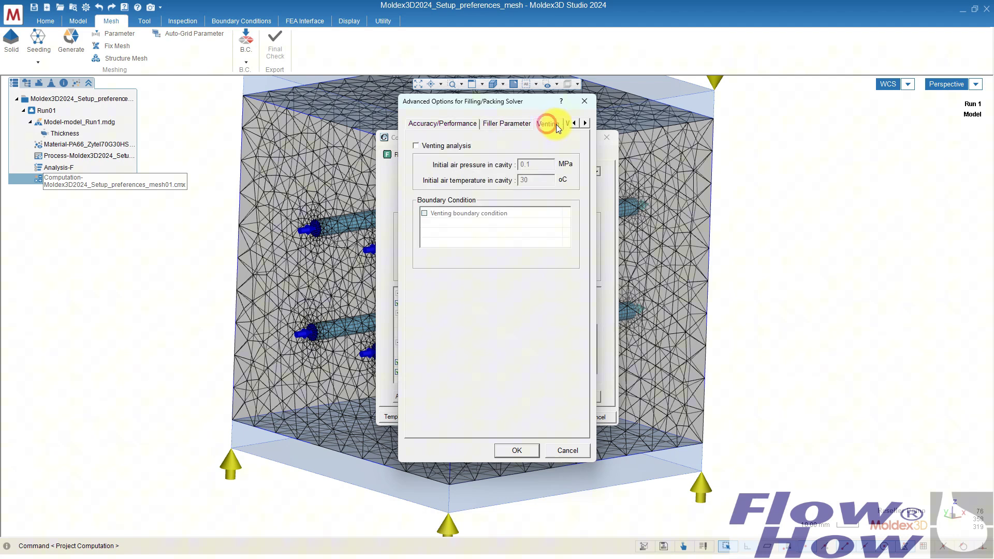
pyautogui.click(567, 124)
pyautogui.click(551, 127)
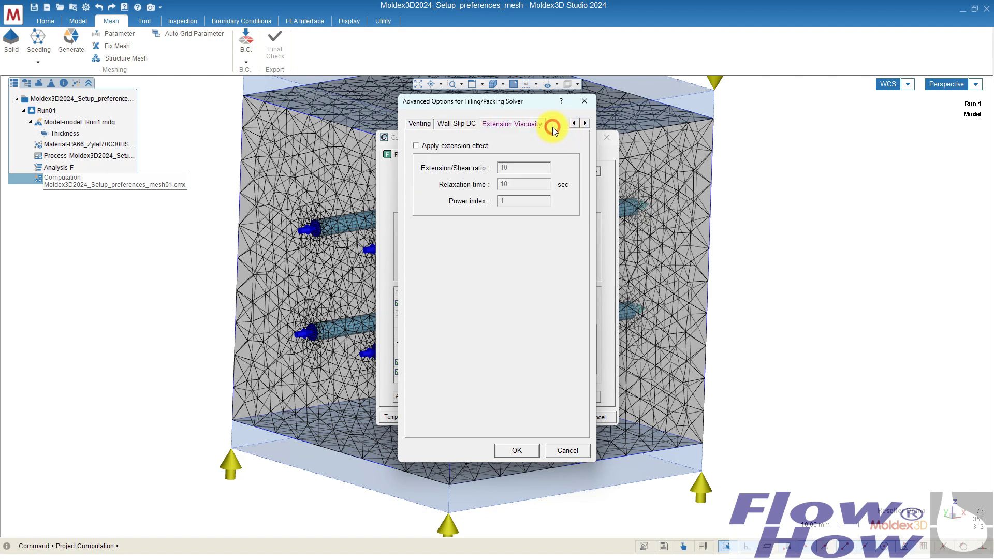
pyautogui.click(461, 125)
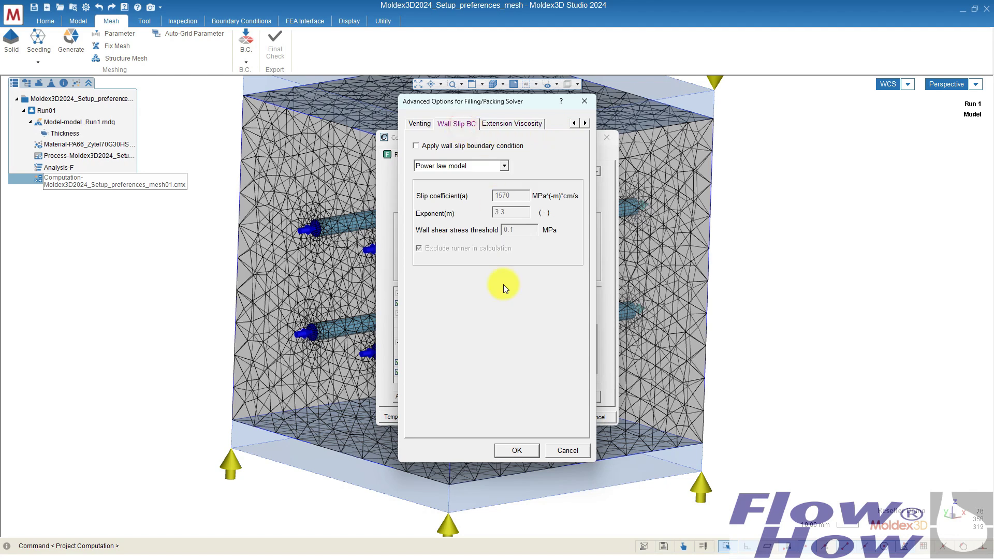
pyautogui.click(526, 443)
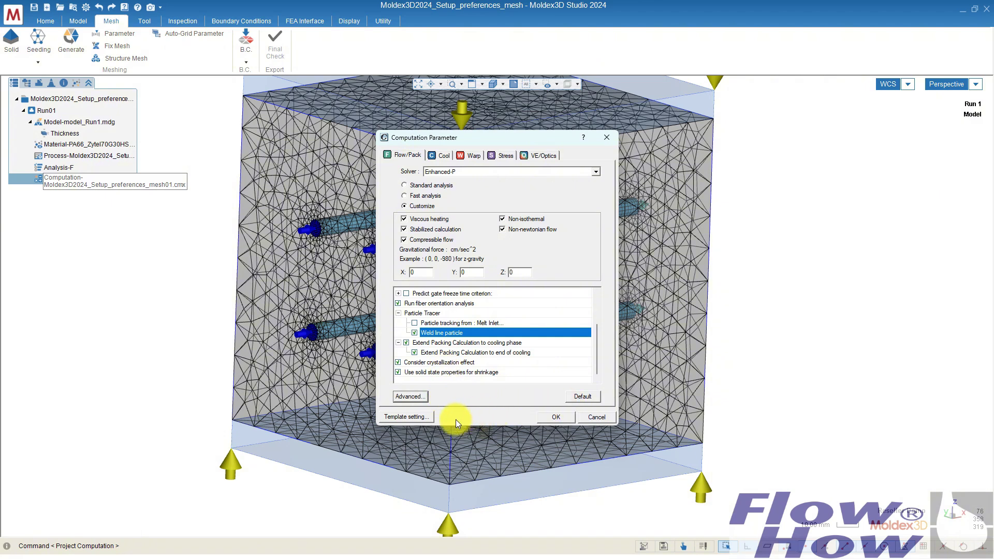
# Store the Flow/Pack computation settings as the User defined default template
pyautogui.click(417, 417)
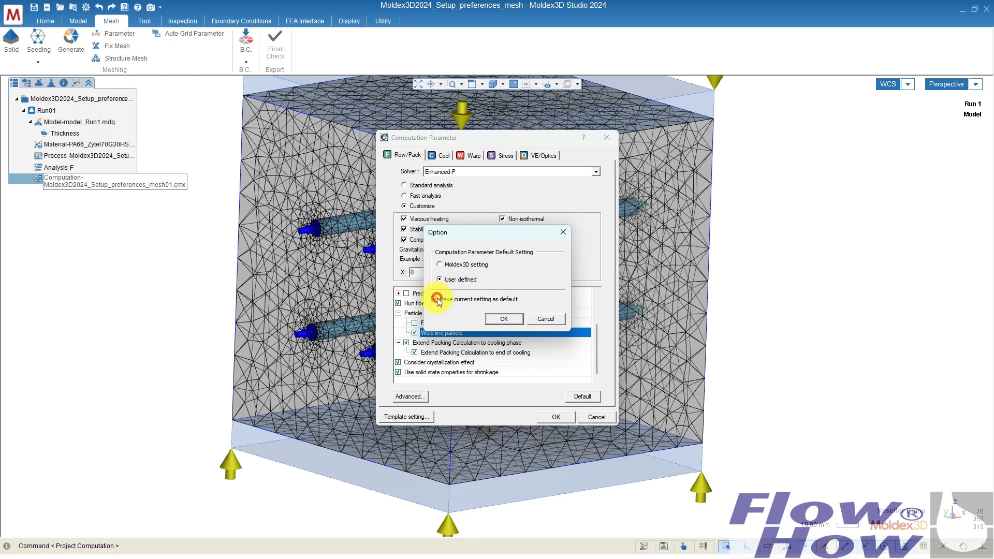
pyautogui.click(510, 317)
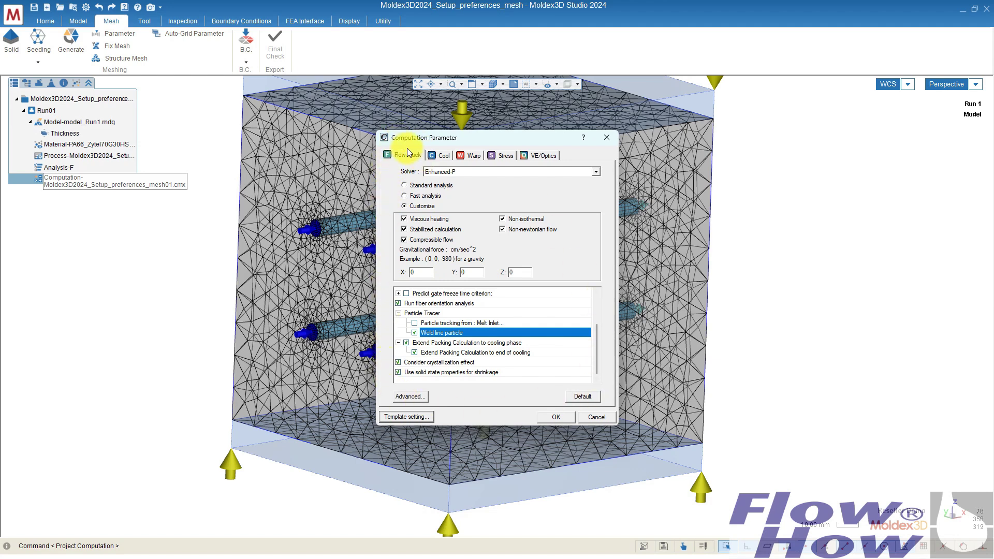
# On the Cool tab, check Cooling channel analysis by Run cooling channel network analysis
pyautogui.click(437, 156)
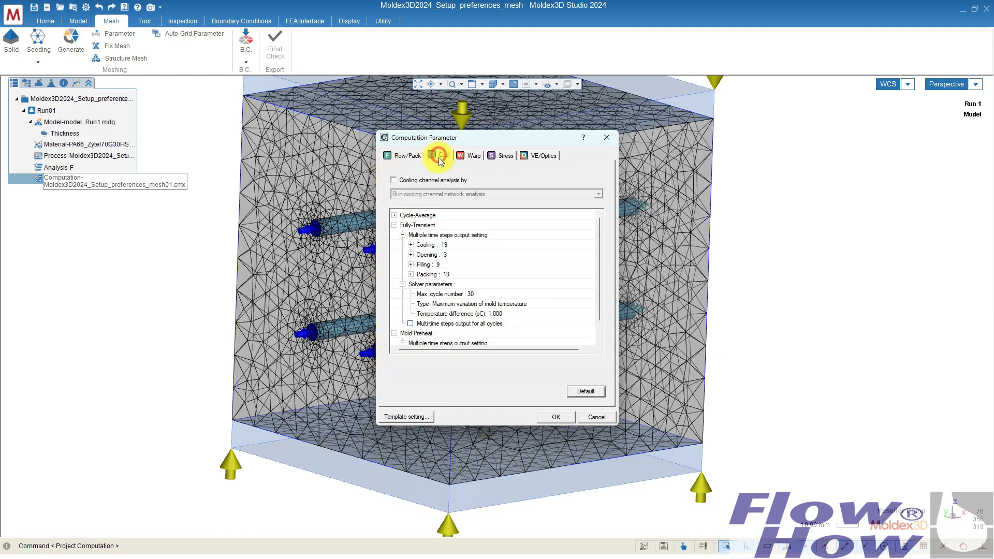
pyautogui.click(395, 181)
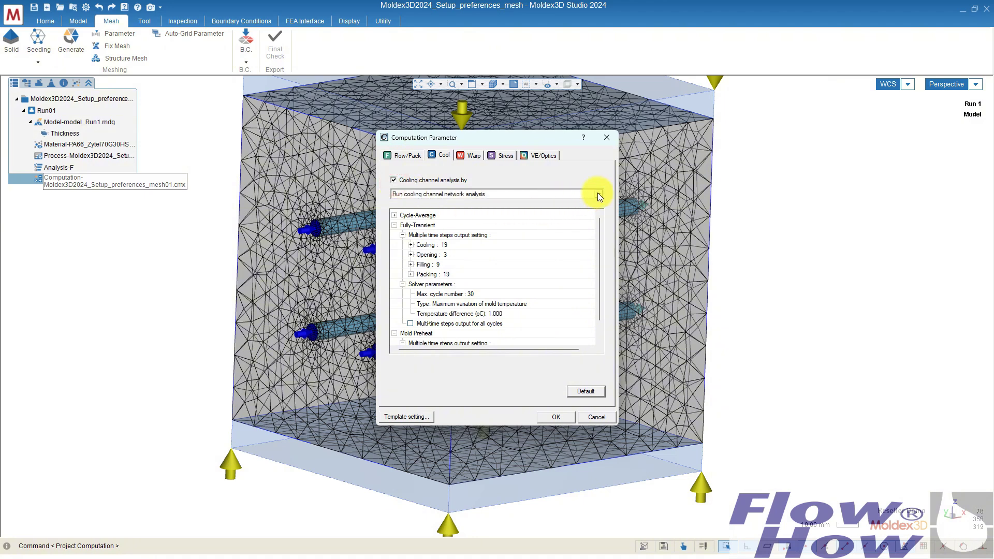
pyautogui.click(445, 194)
pyautogui.click(448, 195)
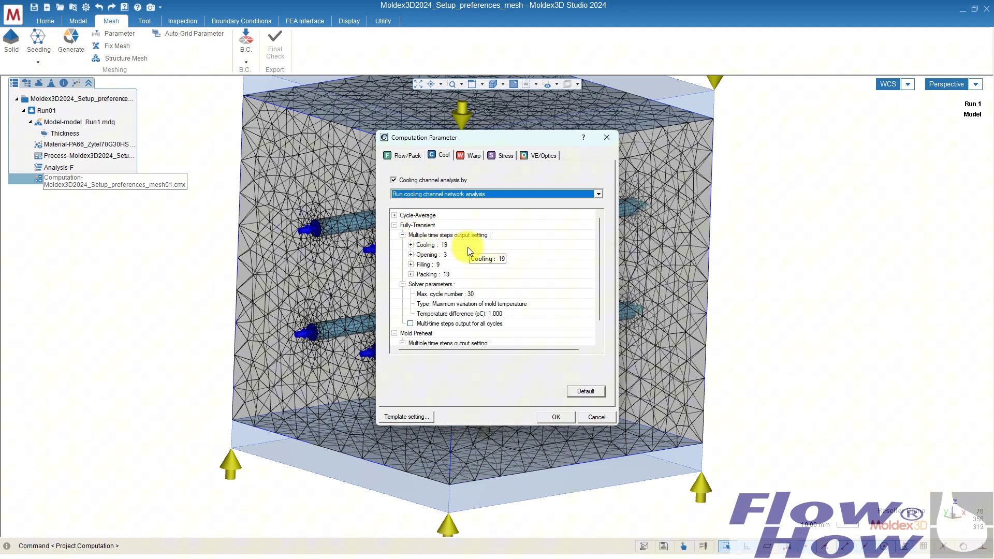
pyautogui.click(411, 245)
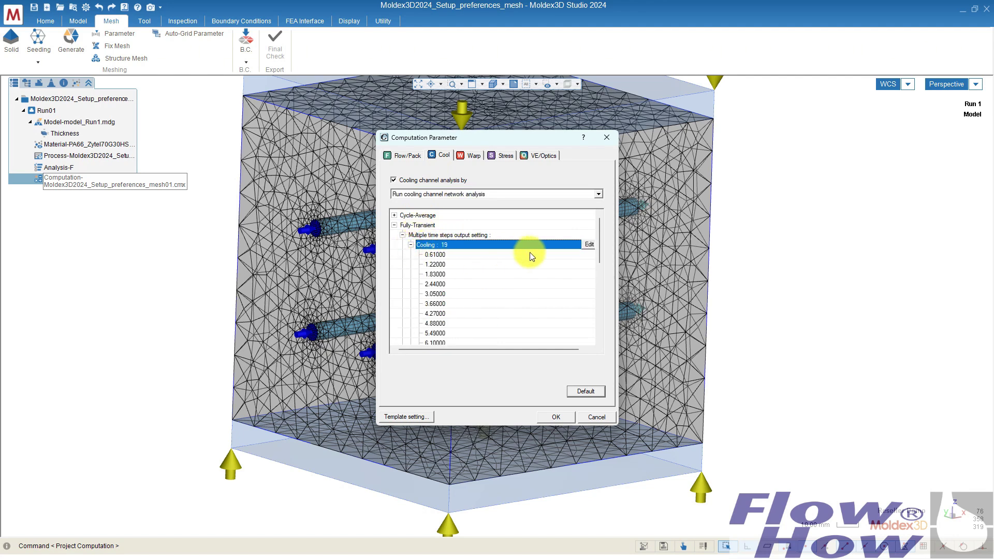
pyautogui.click(593, 246)
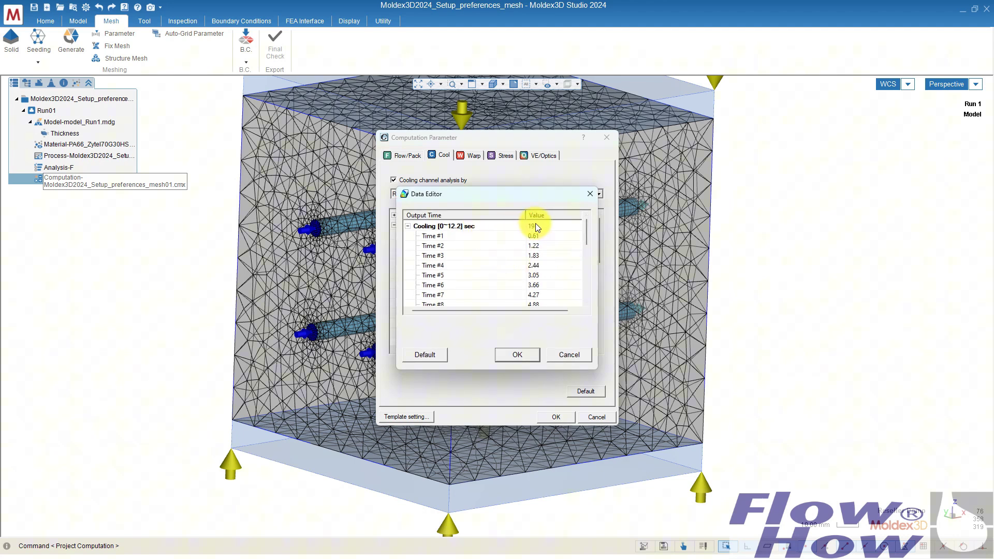
pyautogui.click(518, 354)
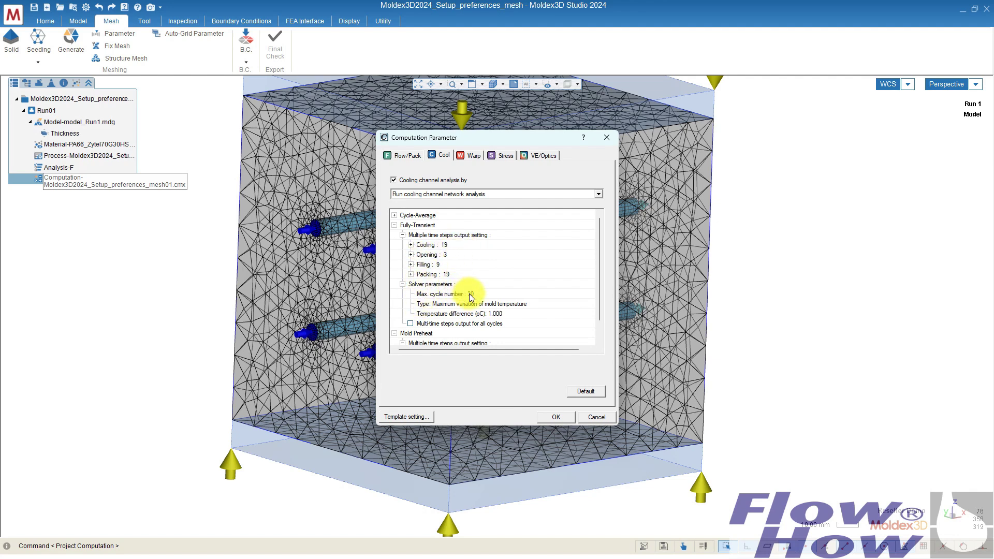
# Confirm the cooling solver parameters: max cycle number 30 with 1.000 °C tolerance
pyautogui.click(496, 285)
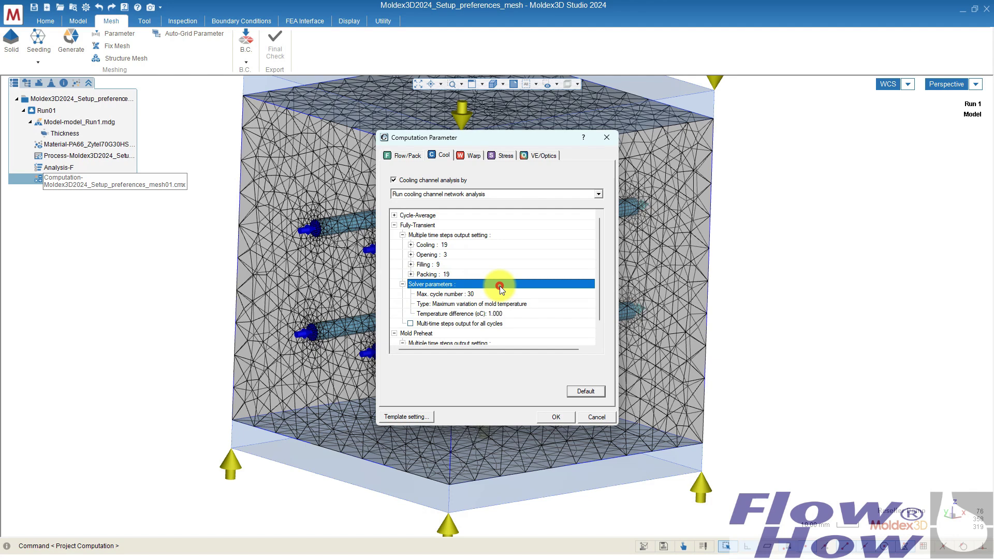
pyautogui.click(588, 284)
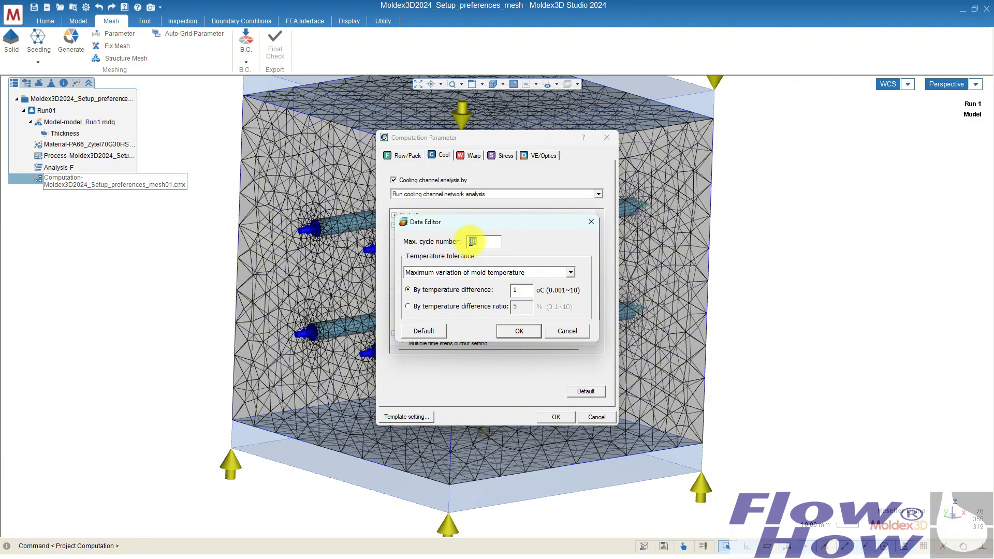
pyautogui.click(521, 331)
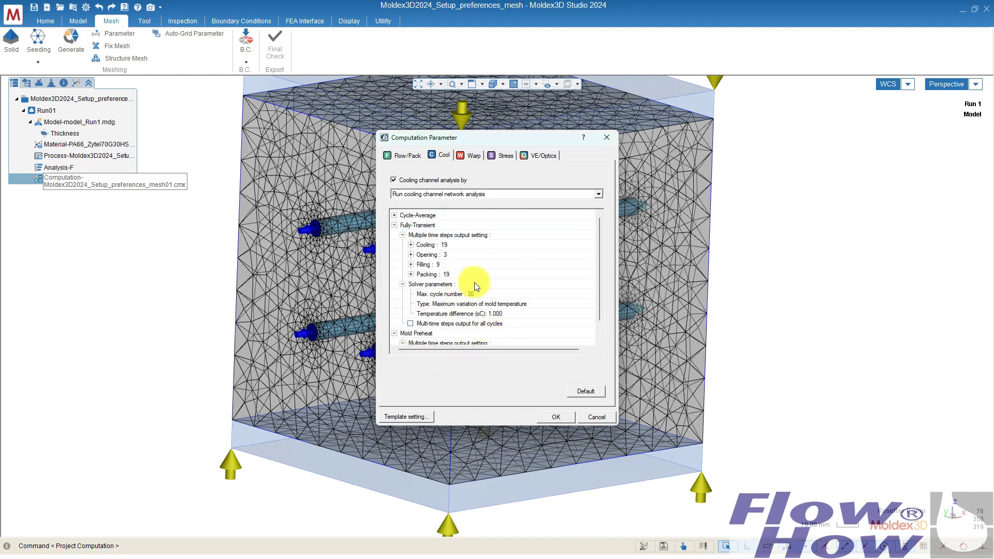
# Save the Cool computation settings as the User defined default template
pyautogui.moveTo(600, 267); pyautogui.dragTo(600, 284)
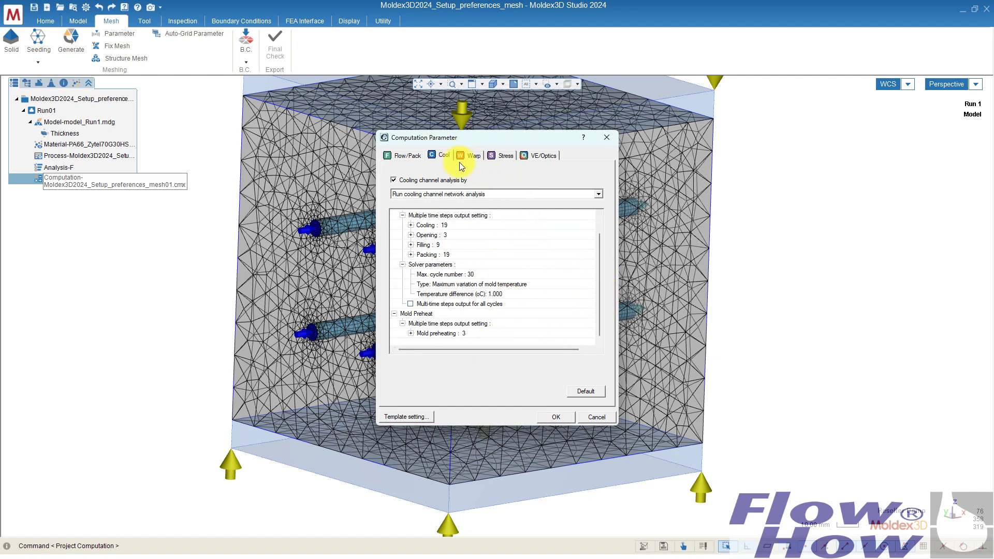
pyautogui.click(406, 417)
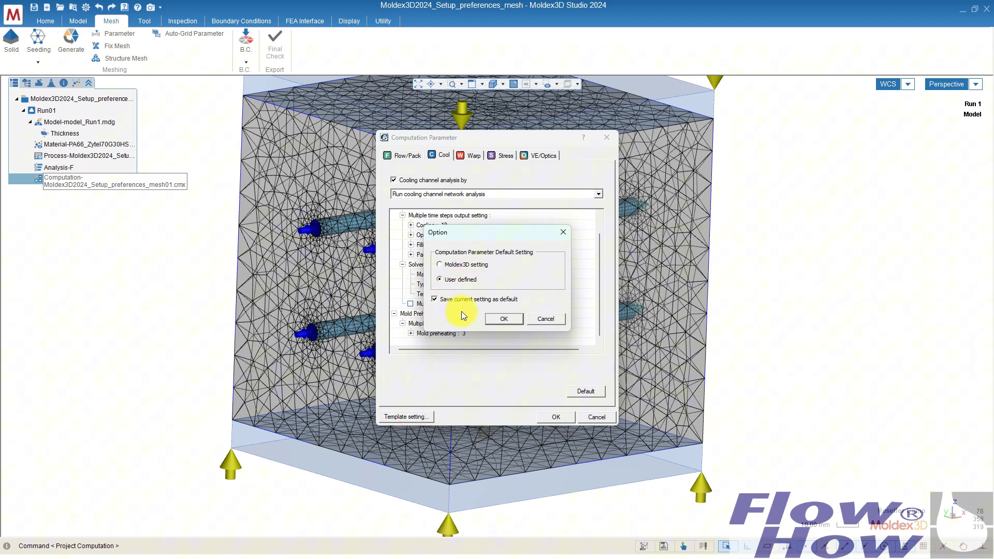
pyautogui.click(504, 319)
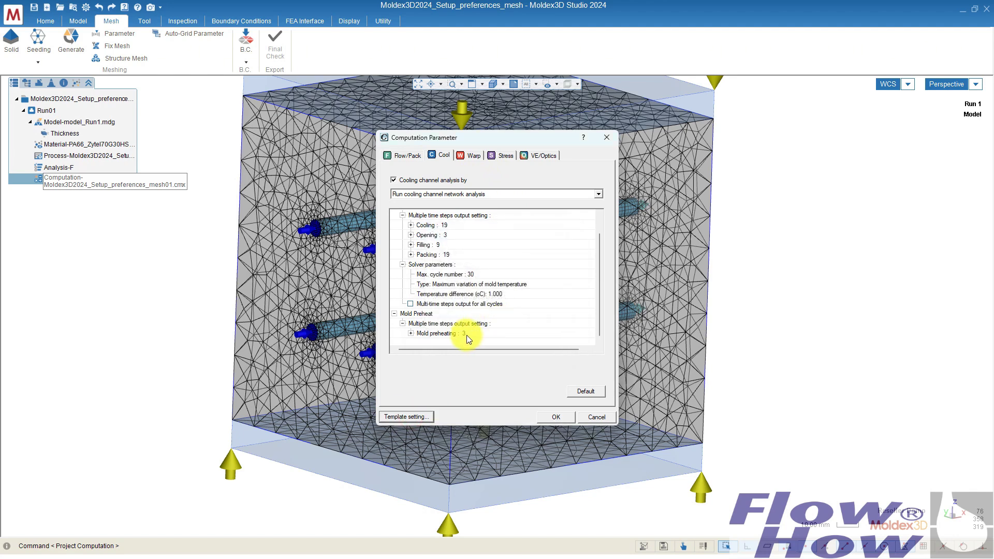
# Enable Warp's fiber orientation effect displacement output, save the Warp template as user default, and close
pyautogui.click(473, 157)
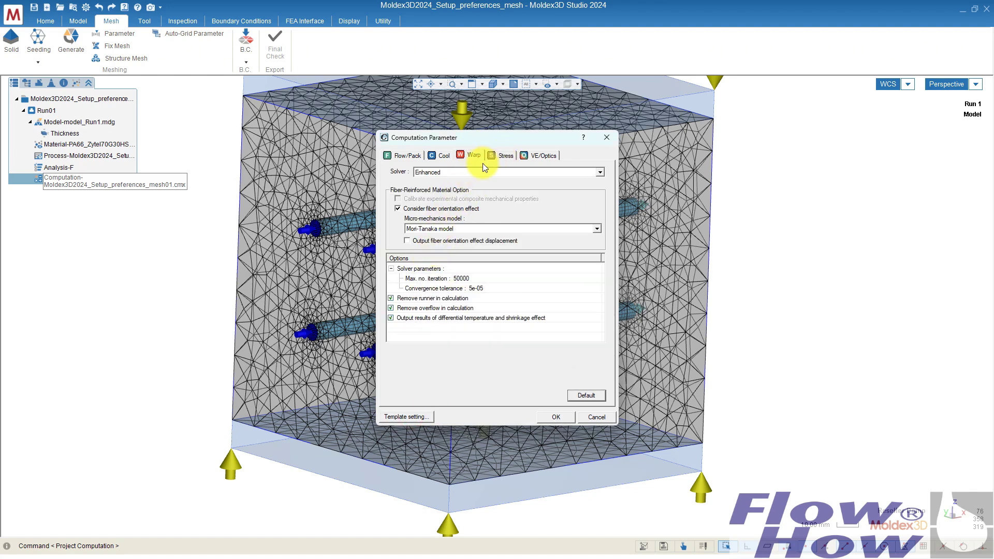
pyautogui.click(407, 240)
pyautogui.click(409, 417)
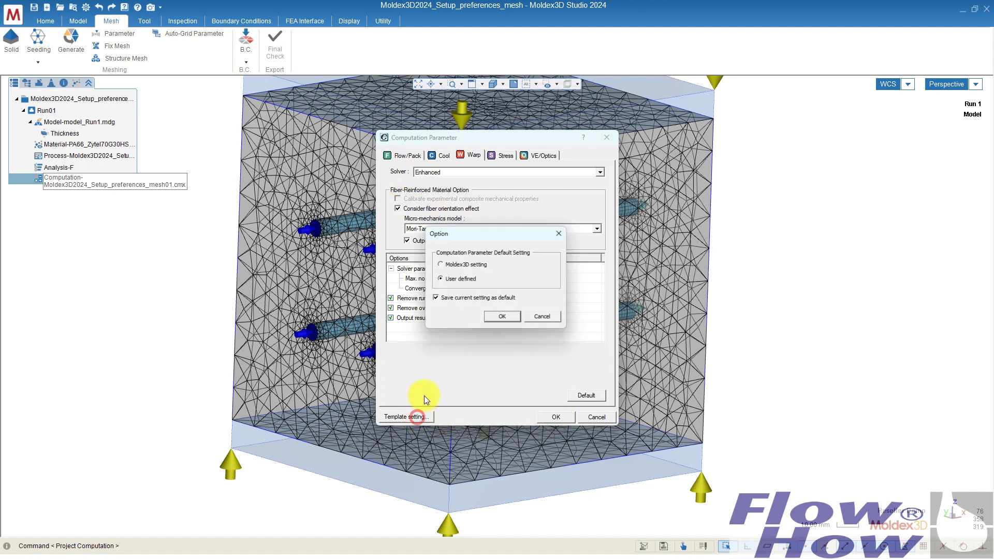
pyautogui.click(503, 320)
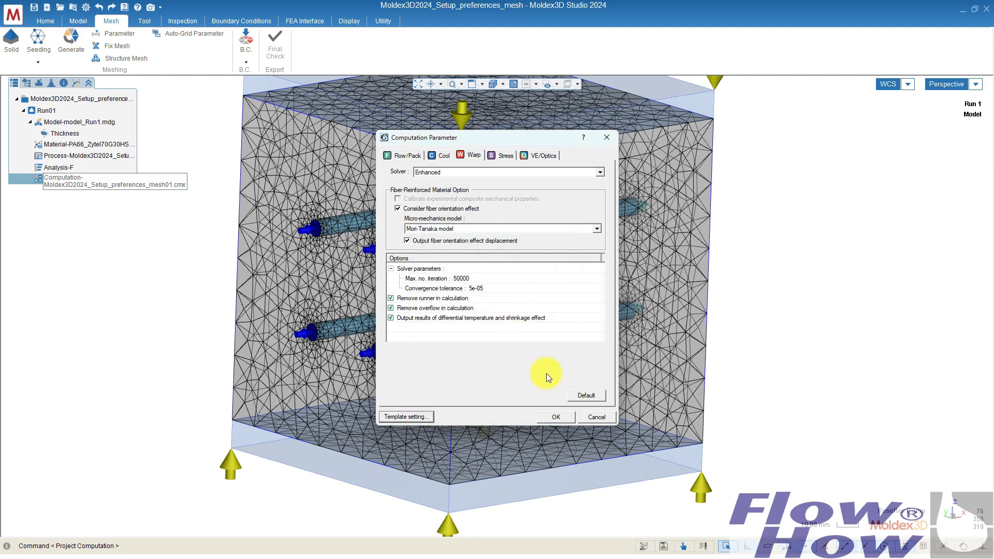
pyautogui.click(563, 417)
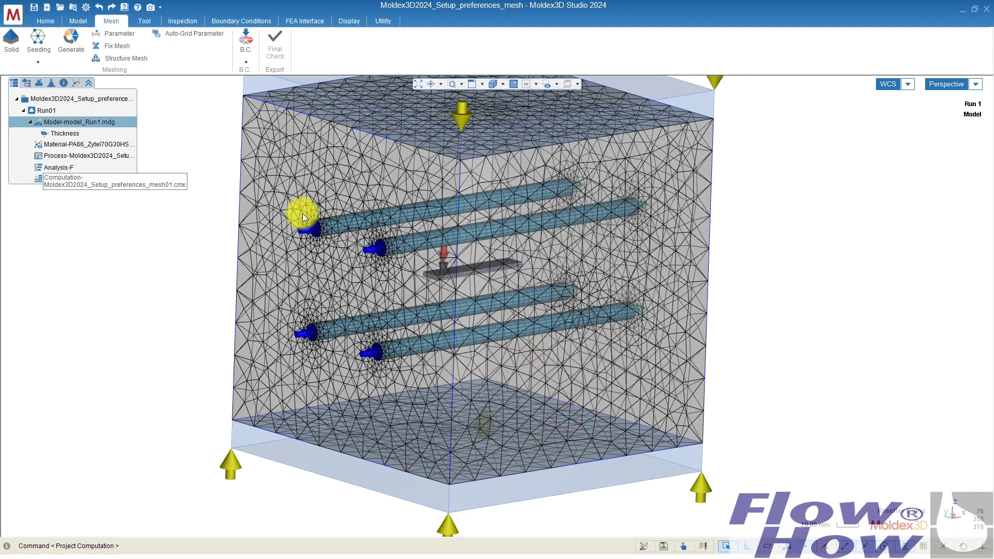